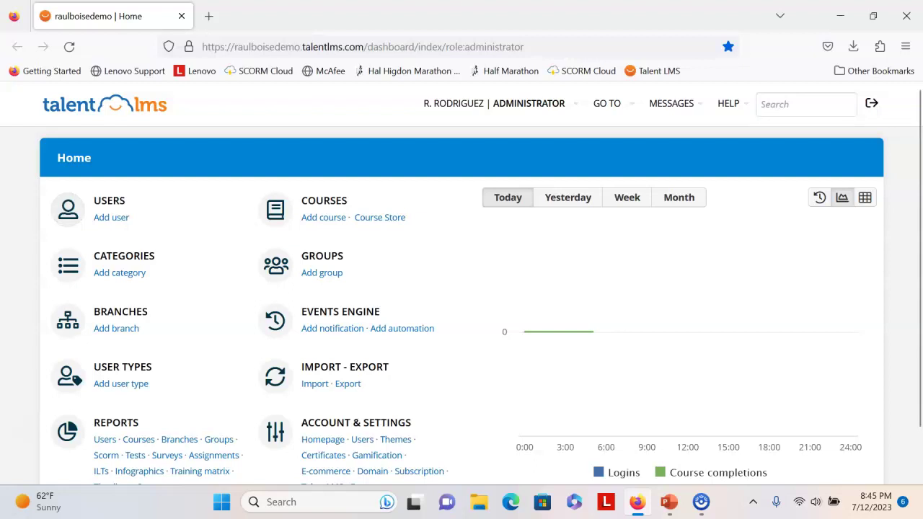
# Step: Look over the administrator dashboard, view the Course Store's TalentLibrary offerings, and return to the home page
pyautogui.moveTo(530, 104)
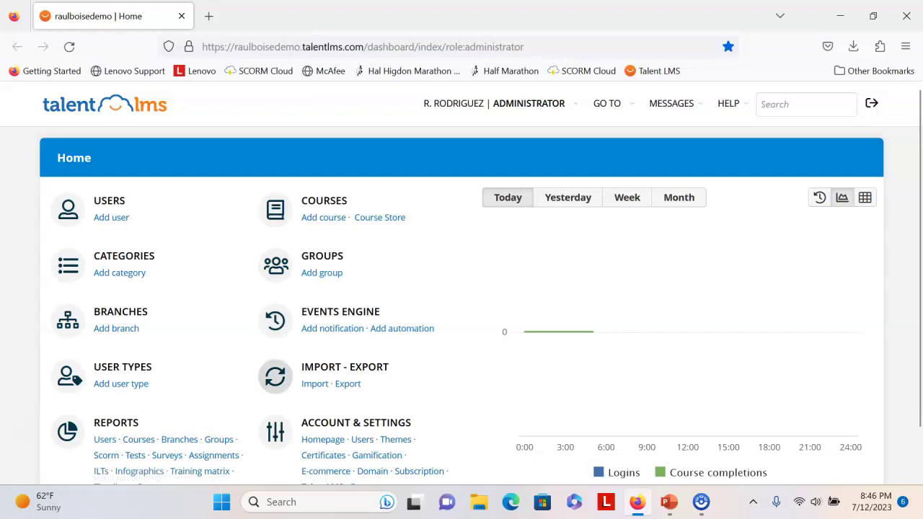
pyautogui.scroll(-1, 275, 381)
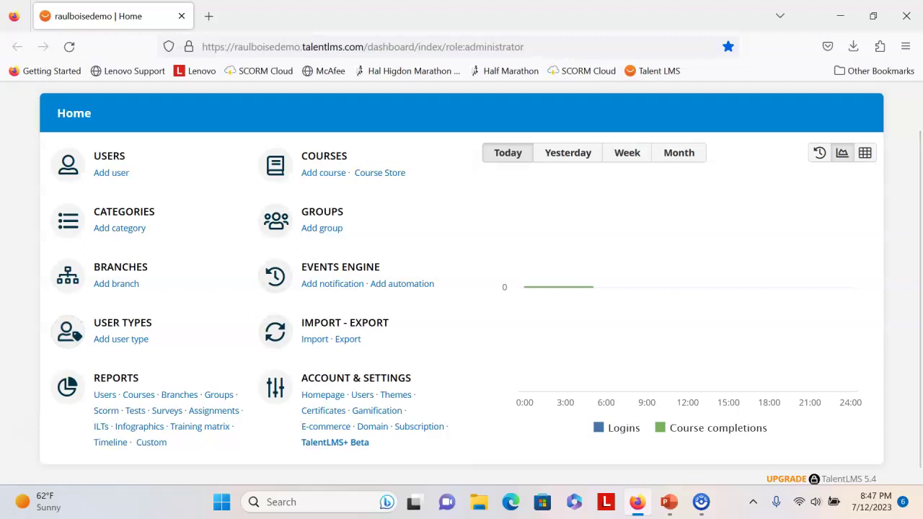
pyautogui.click(380, 173)
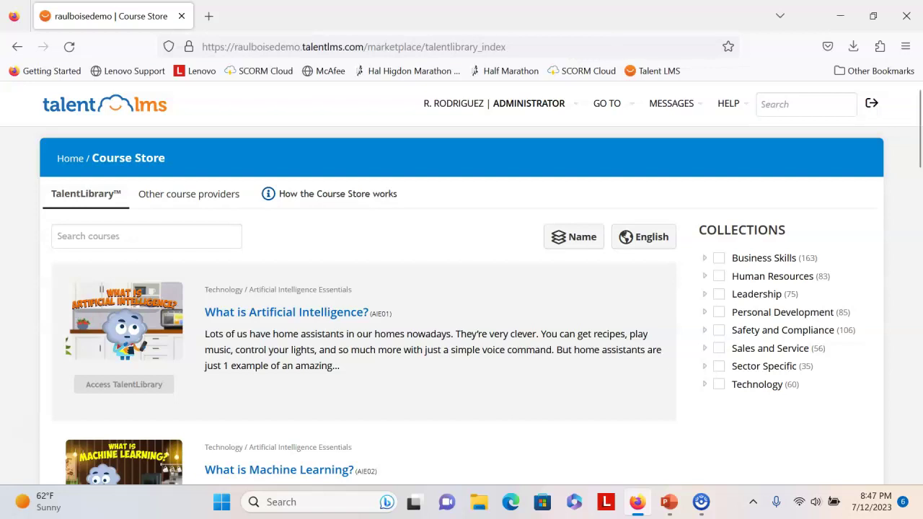
pyautogui.moveTo(729, 104)
pyautogui.click(70, 159)
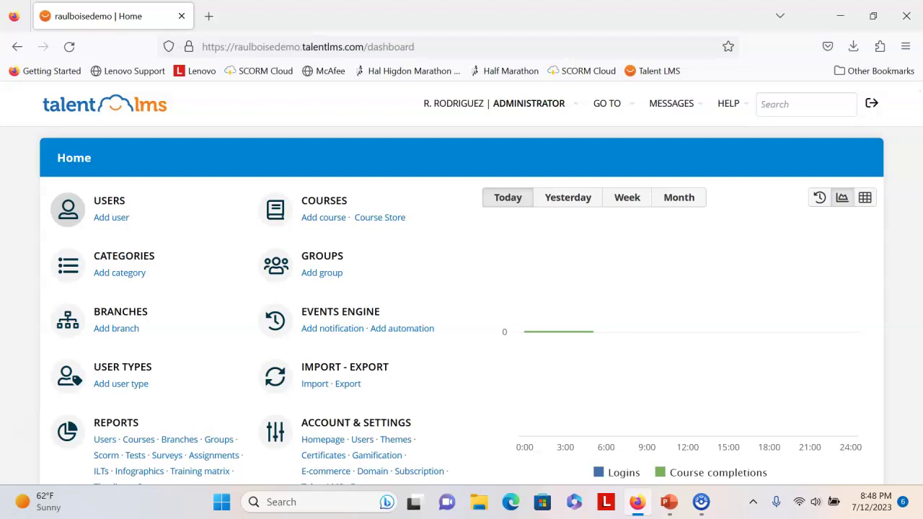
pyautogui.moveTo(529, 103)
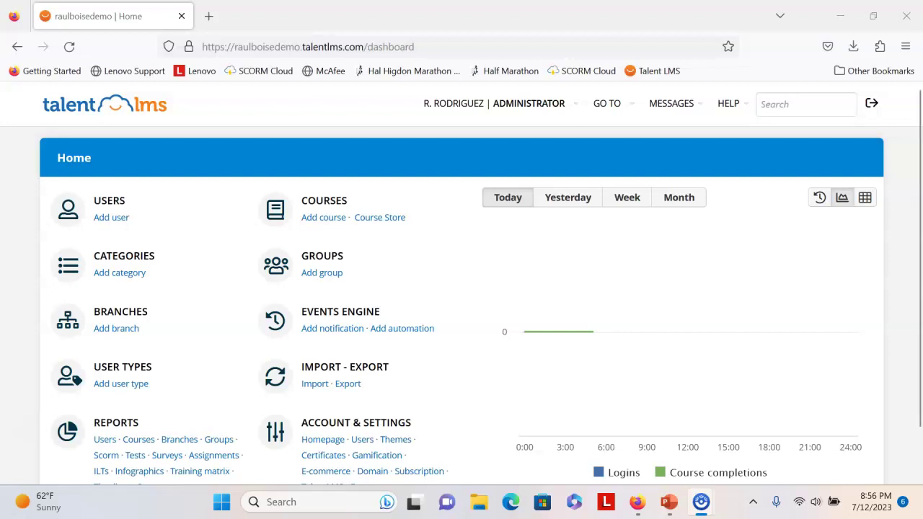
# Step: Start a new course named "California High School Counselor" and assign it to the Education category
pyautogui.click(323, 217)
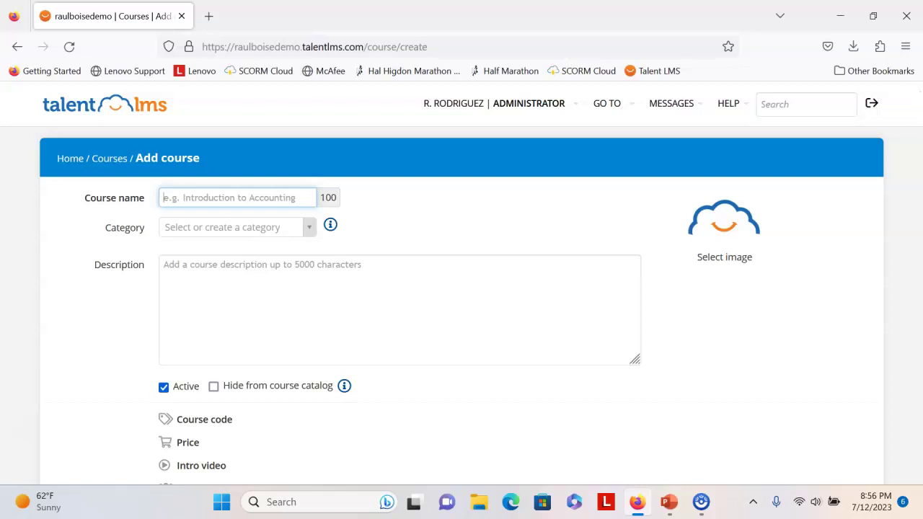
pyautogui.write('California High School Counselor')
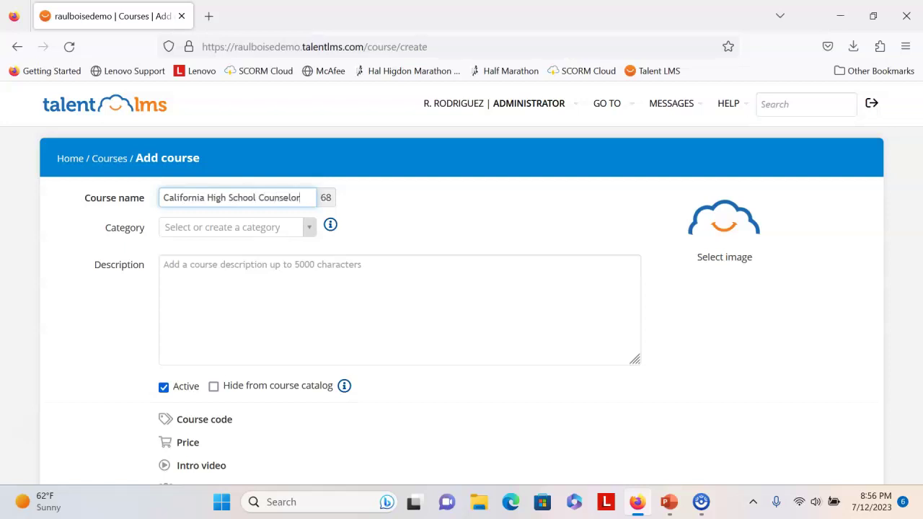
pyautogui.click(309, 228)
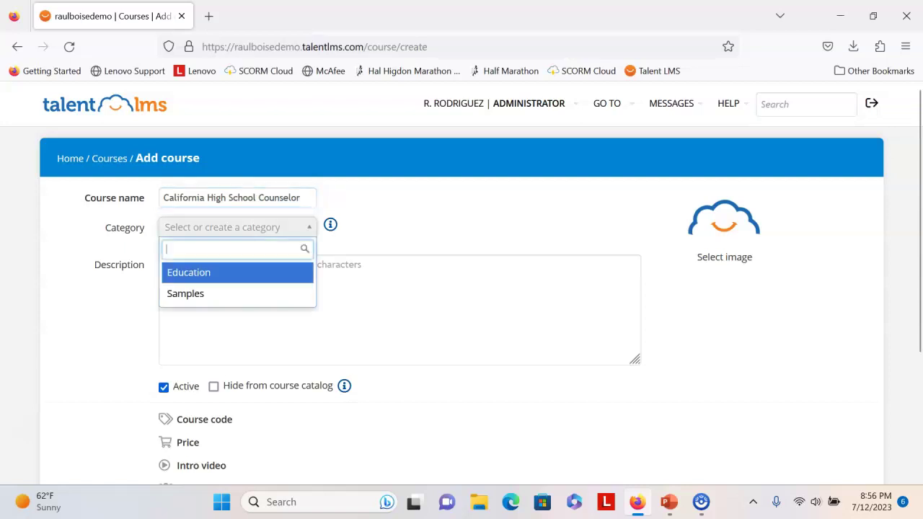
pyautogui.press('Return')
pyautogui.press('Tab')
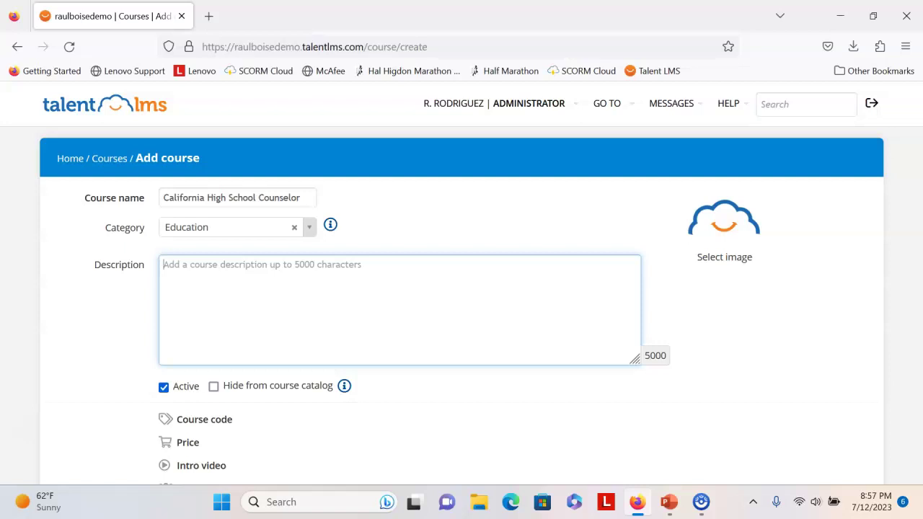
# Step: Enter the course description "An introduction course for California high school counselors switching schools"
pyautogui.write('An i')
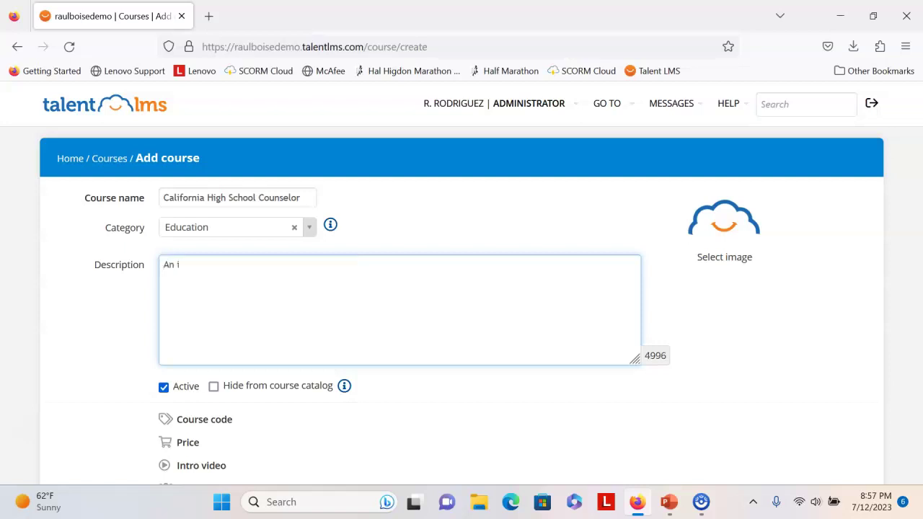
pyautogui.write('ntroduction course for ')
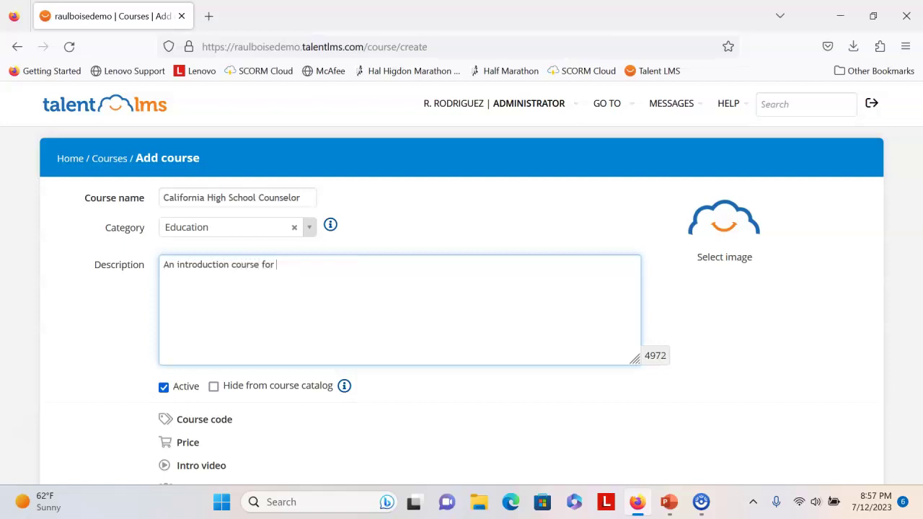
pyautogui.write('California high school cou')
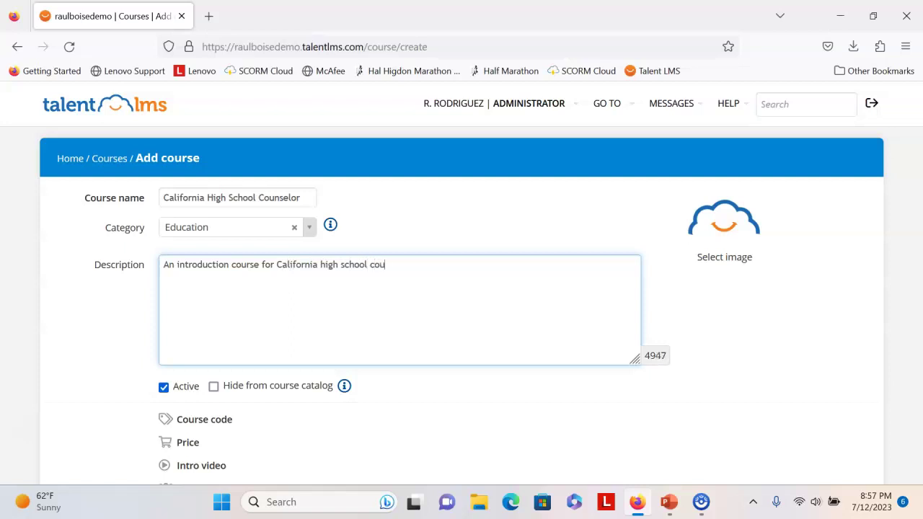
pyautogui.write('nselors switching schools')
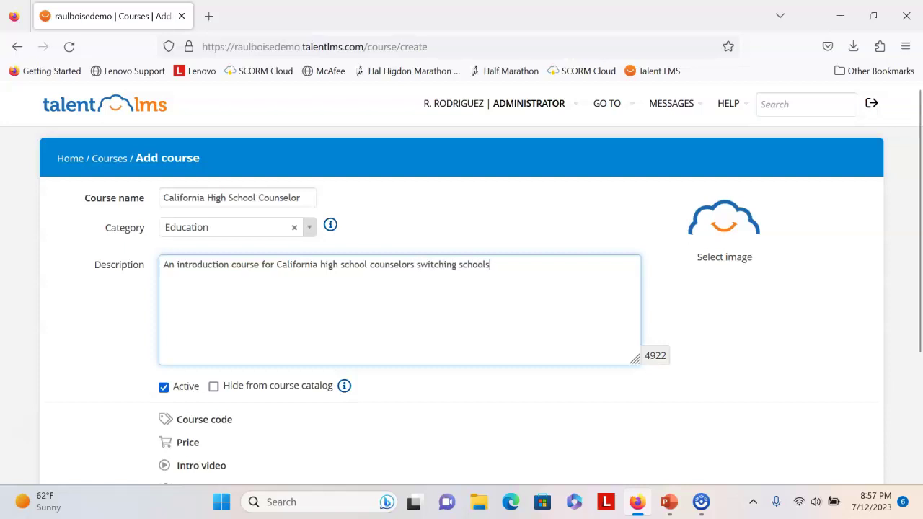
# Step: Save the new course and proceed directly to adding content
pyautogui.scroll(-1, 461, 282)
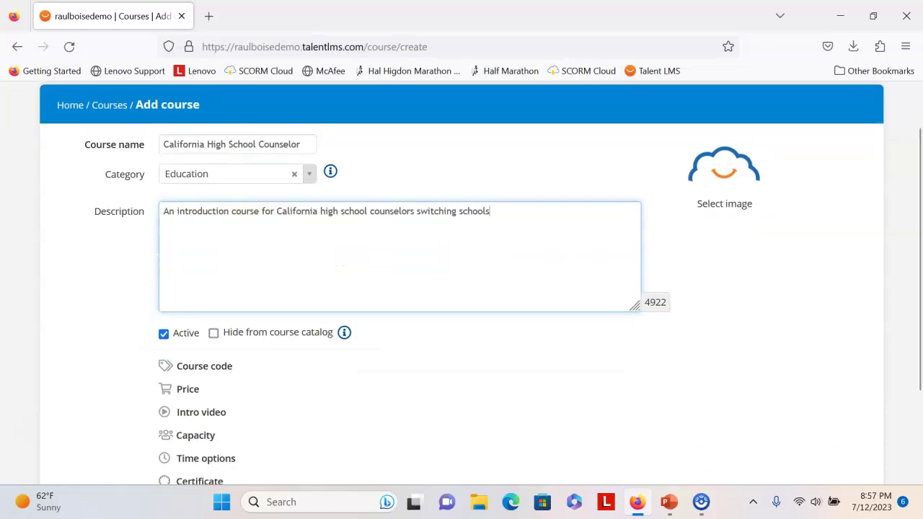
pyautogui.scroll(-1, 462, 282)
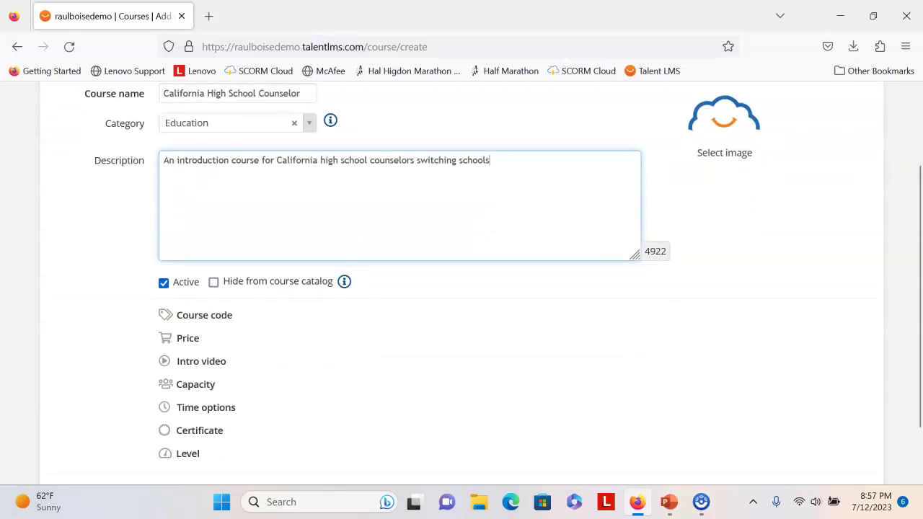
pyautogui.scroll(-1, 461, 283)
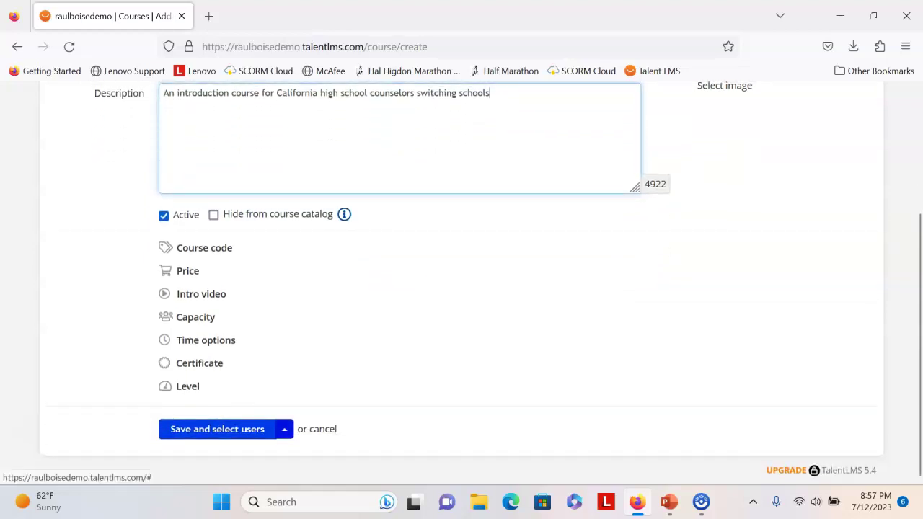
pyautogui.click(284, 429)
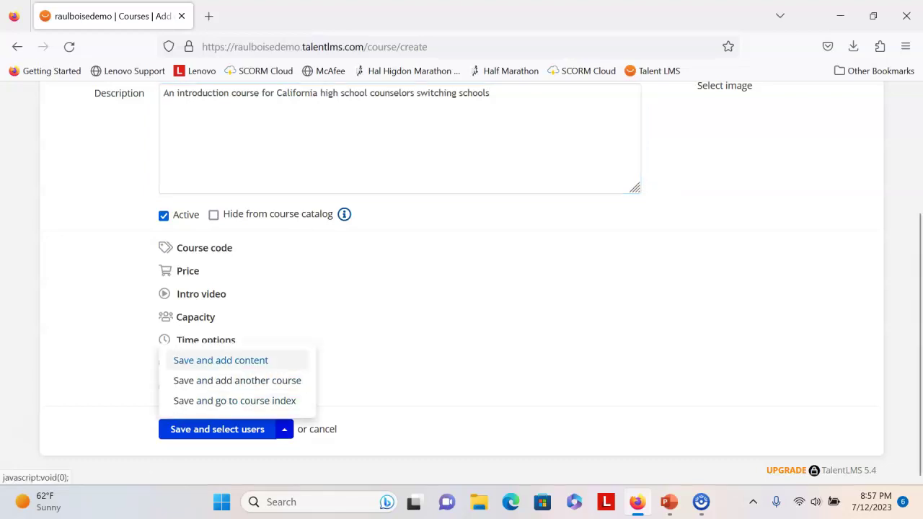
pyautogui.click(220, 360)
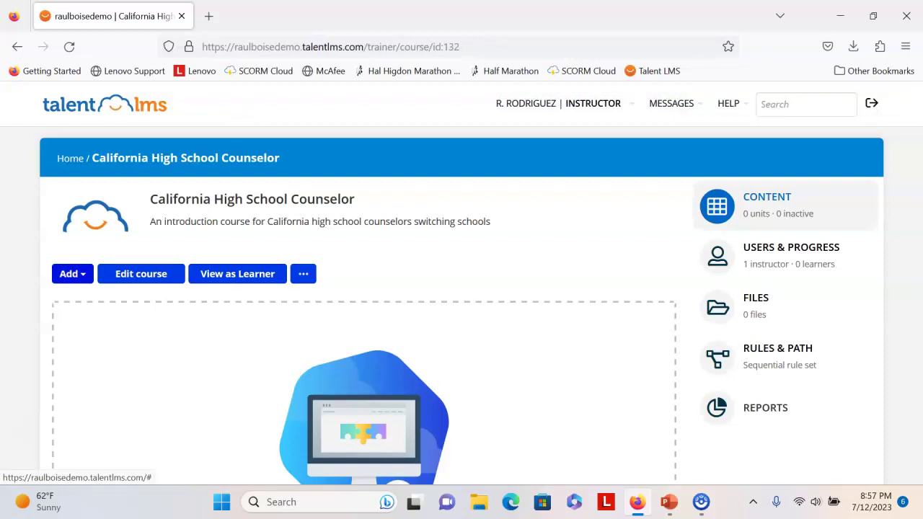
# Step: Add a Presentation | Document unit to the course and name it "Counselor Training"
pyautogui.click(72, 273)
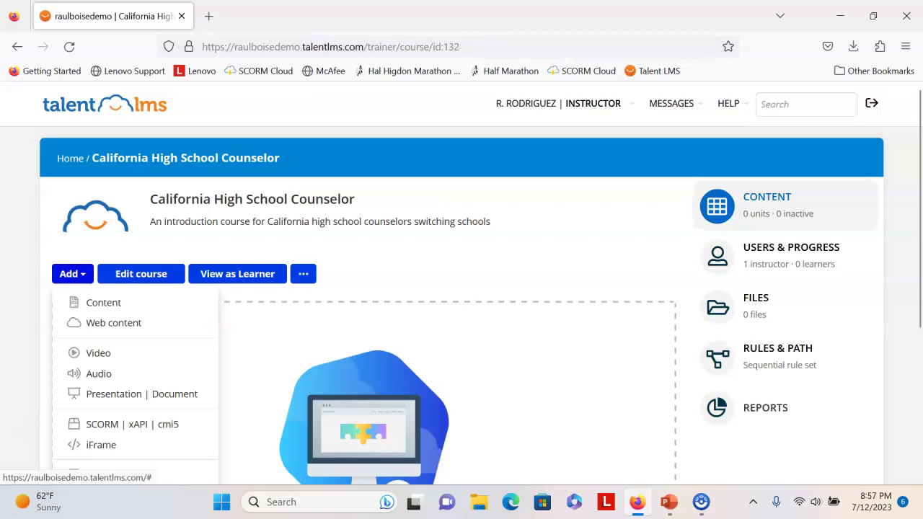
pyautogui.scroll(-2, 137, 361)
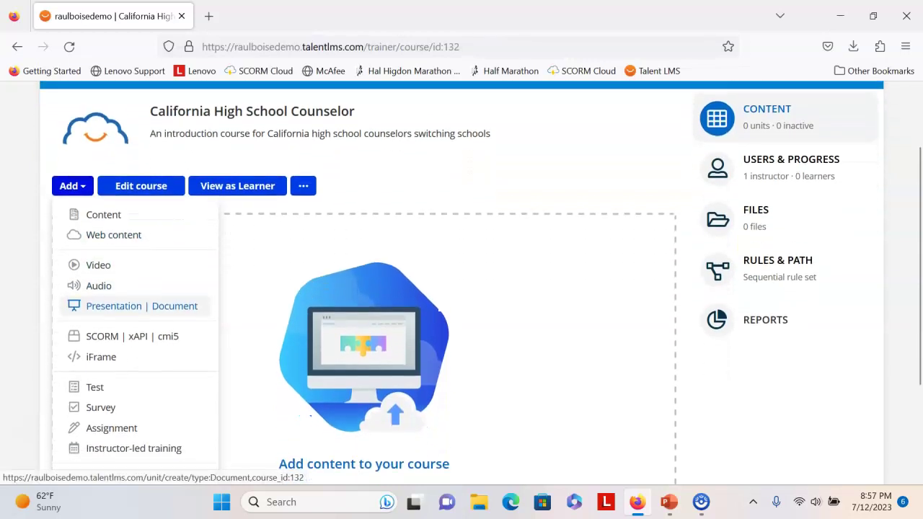
pyautogui.scroll(-1, 137, 318)
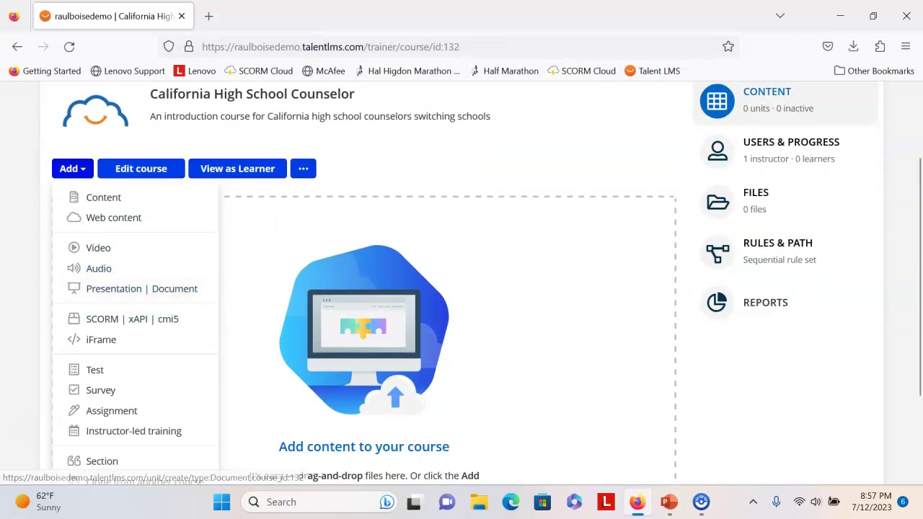
pyautogui.scroll(-1, 138, 331)
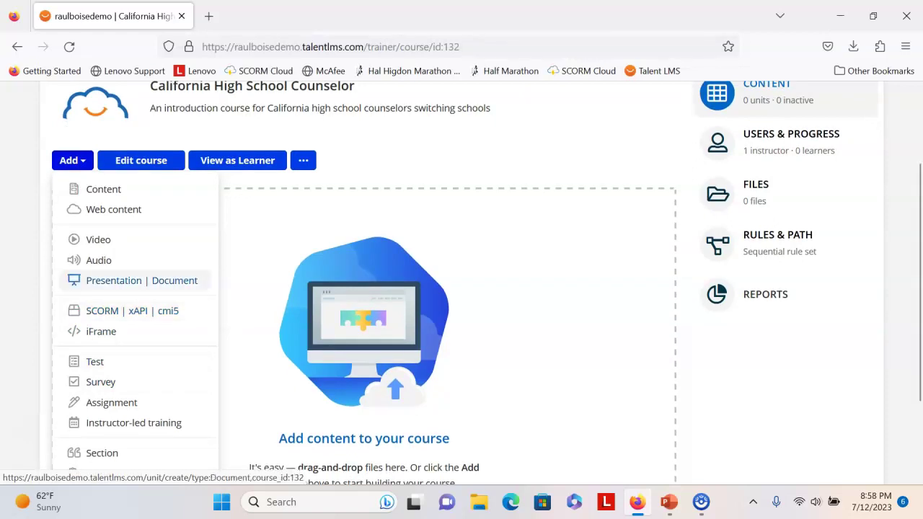
pyautogui.click(137, 281)
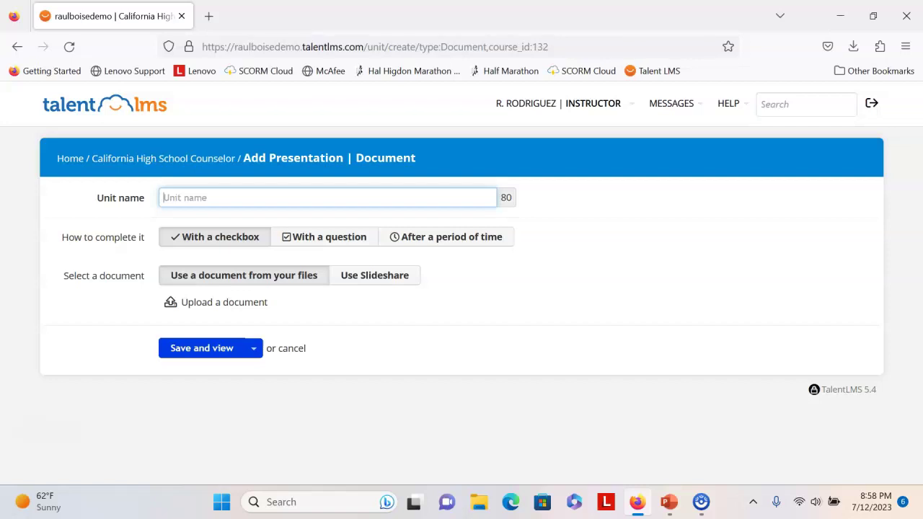
pyautogui.write('Counselor Training')
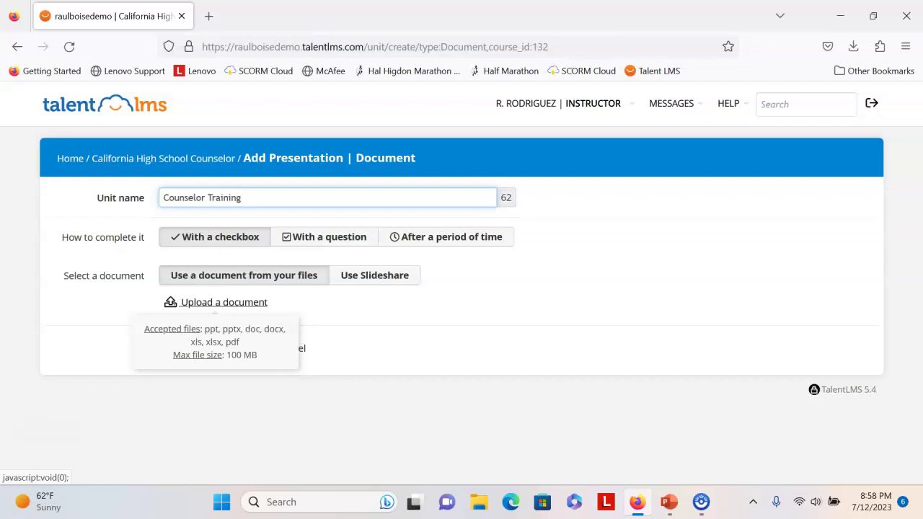
# Step: Upload the "California High School Counselor" PowerPoint presentation from the Desktop as the unit's document and check its preview
pyautogui.click(220, 302)
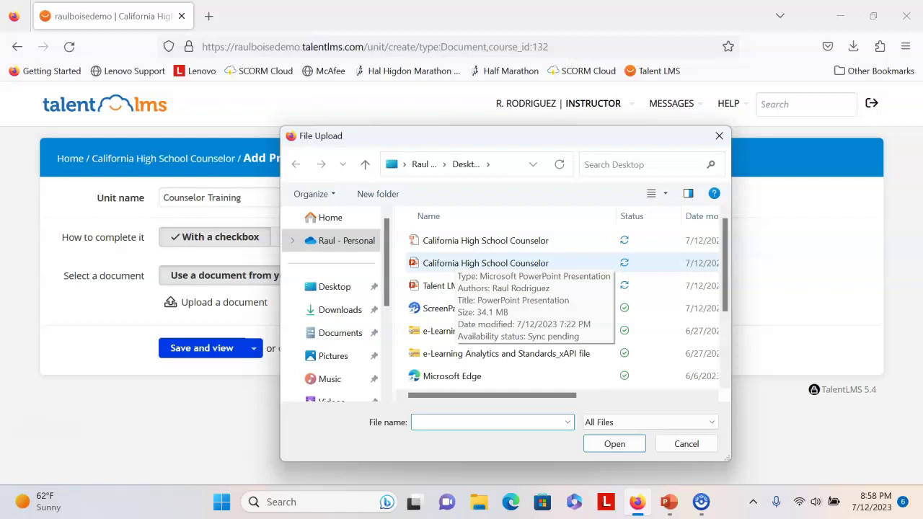
pyautogui.click(486, 263)
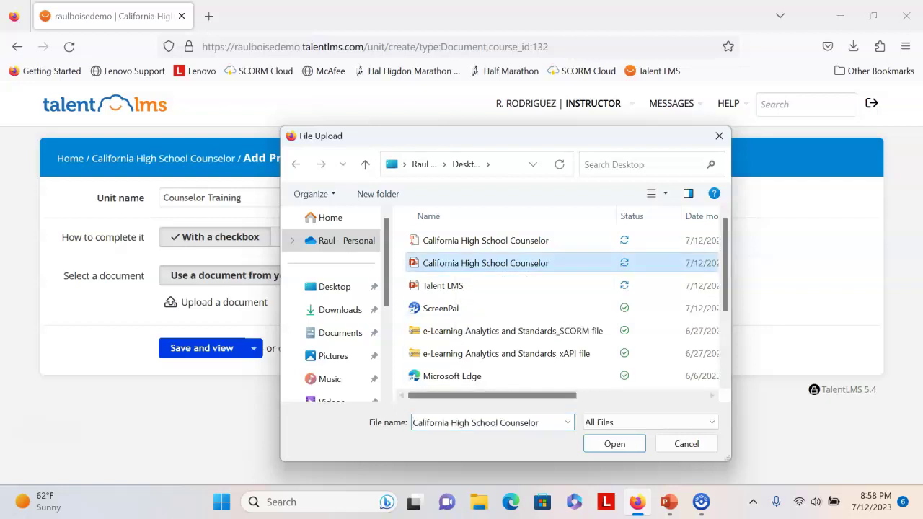
pyautogui.click(614, 443)
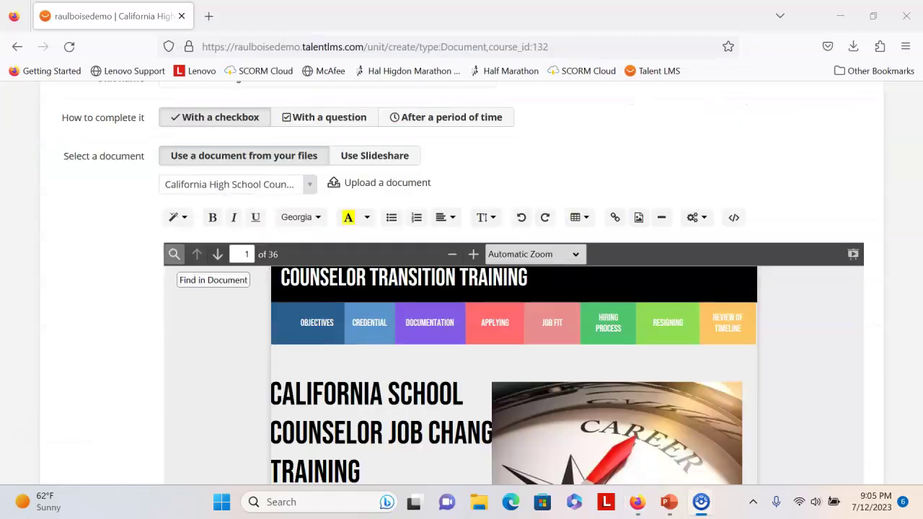
pyautogui.scroll(-2, 462, 303)
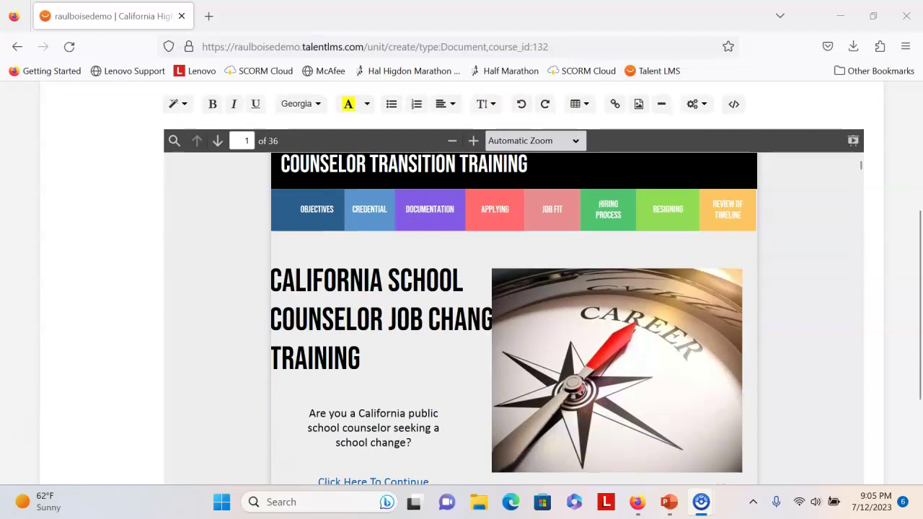
pyautogui.scroll(-10, 515, 317)
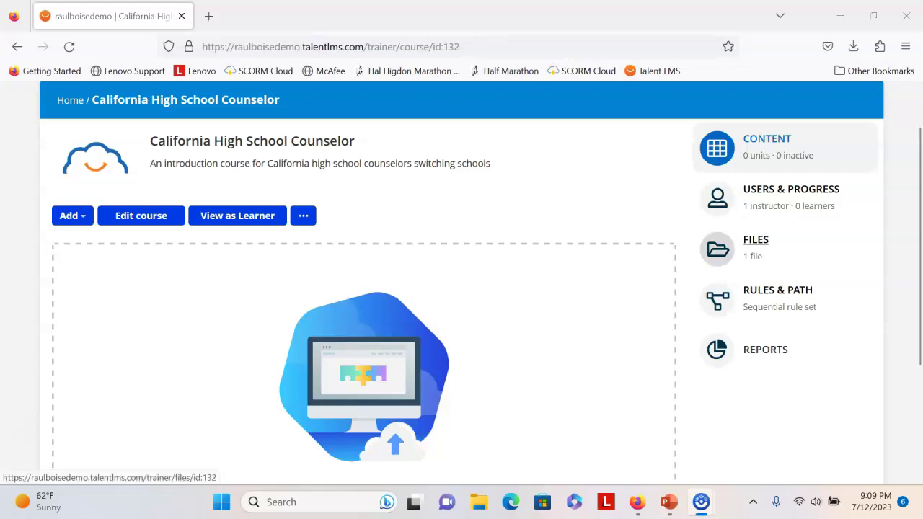
# Step: View the course's files and check which file types and sizes the upload area accepts
pyautogui.click(756, 246)
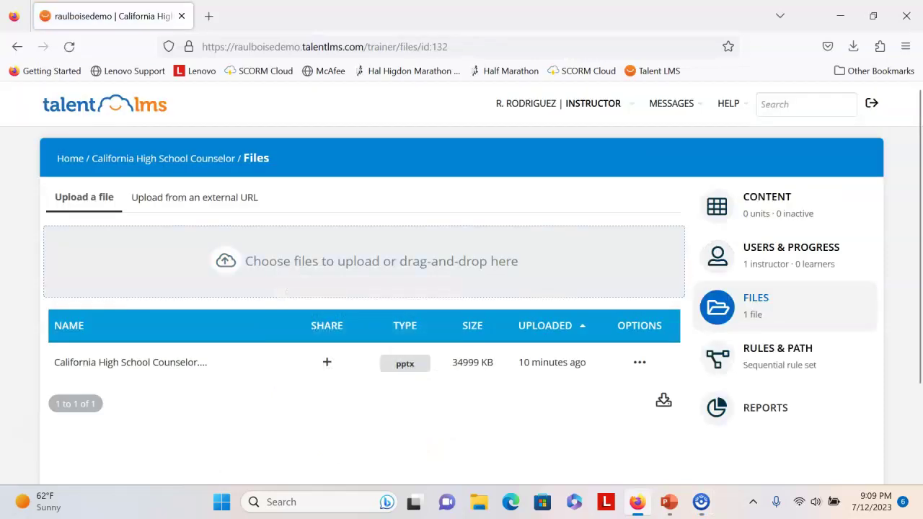
pyautogui.scroll(-1, 462, 288)
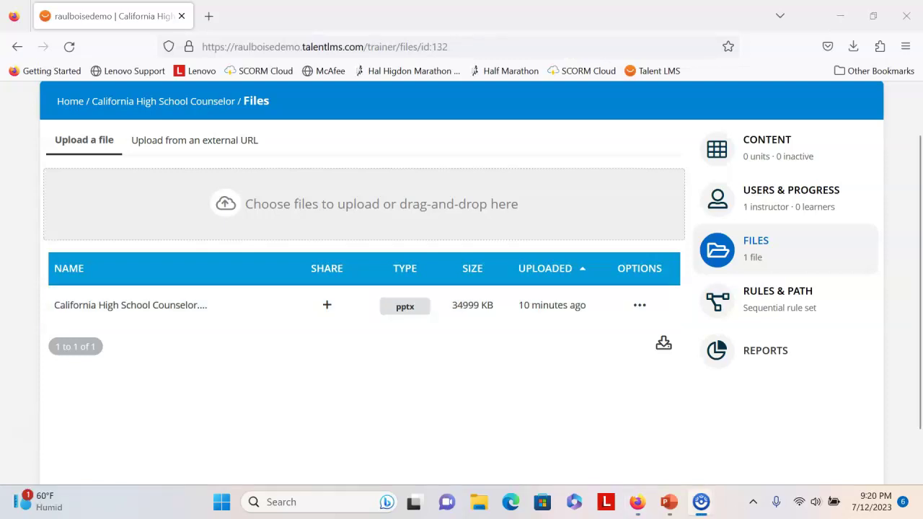
pyautogui.moveTo(364, 204)
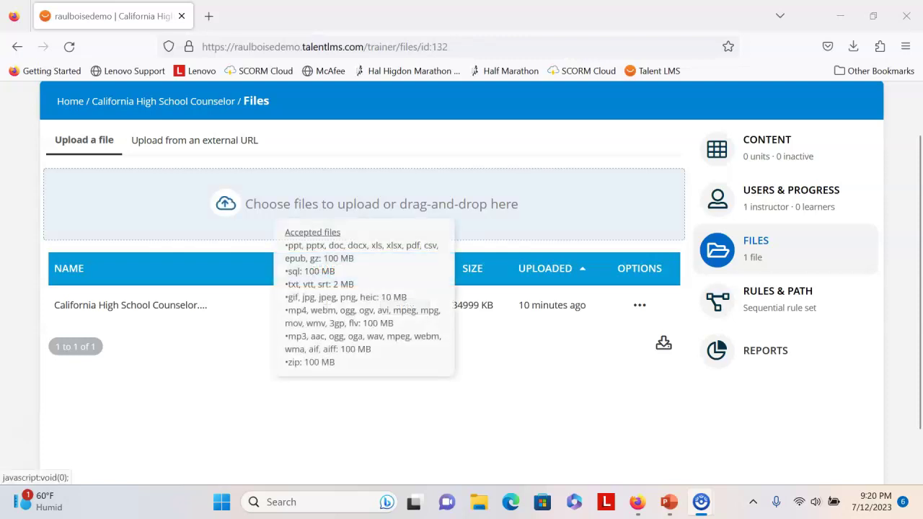
pyautogui.scroll(2, 364, 204)
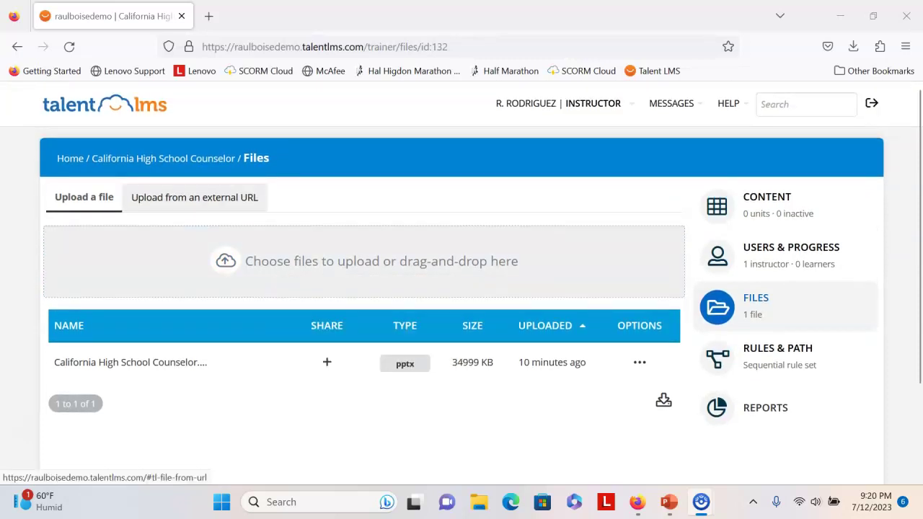
# Step: Return to the instructor home dashboard
pyautogui.click(105, 105)
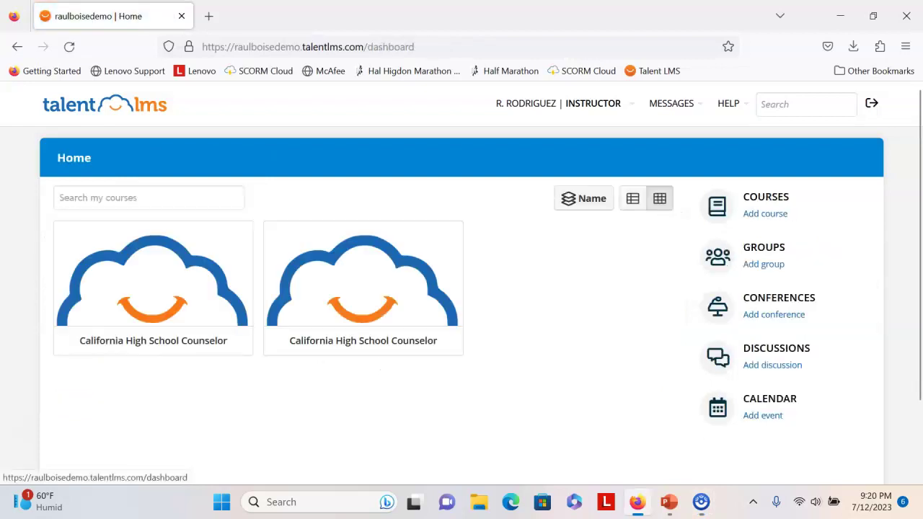
pyautogui.click(105, 105)
pyautogui.moveTo(593, 104)
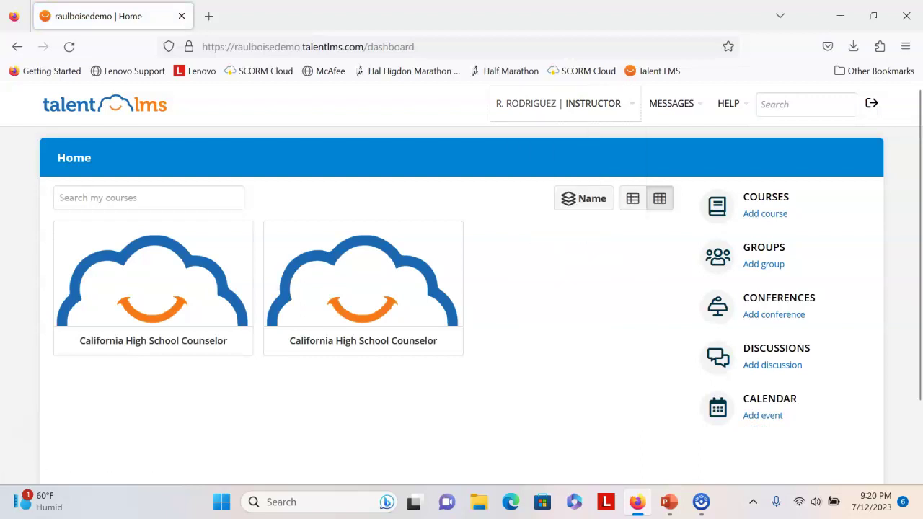
# Step: View the administrator dashboard and return to the instructor dashboard
pyautogui.click(582, 140)
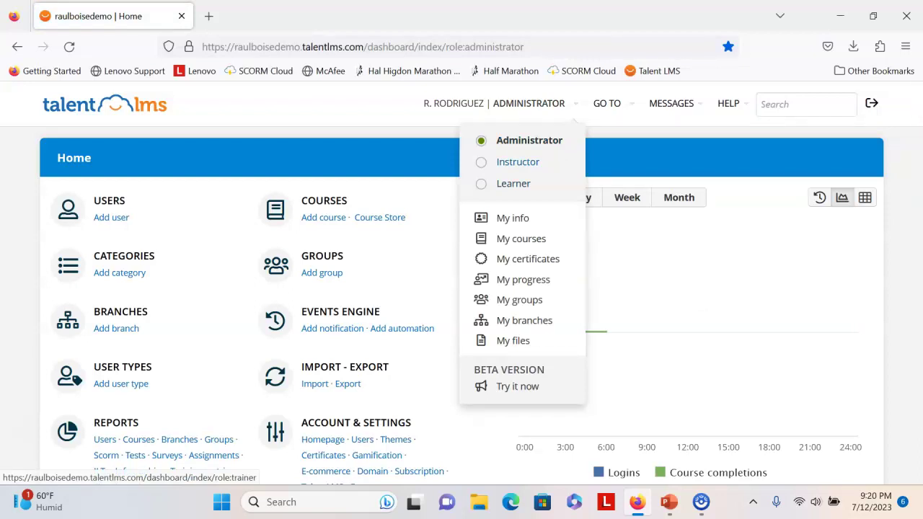
pyautogui.click(518, 162)
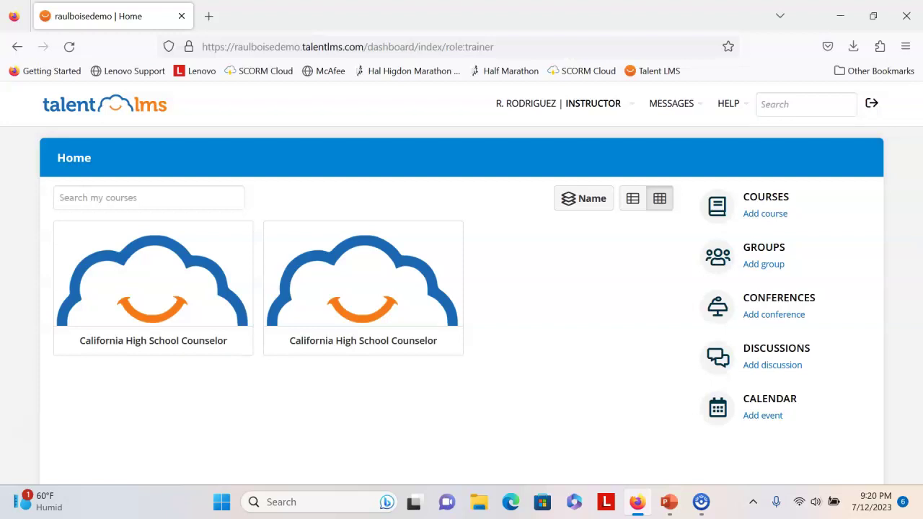
pyautogui.moveTo(364, 289)
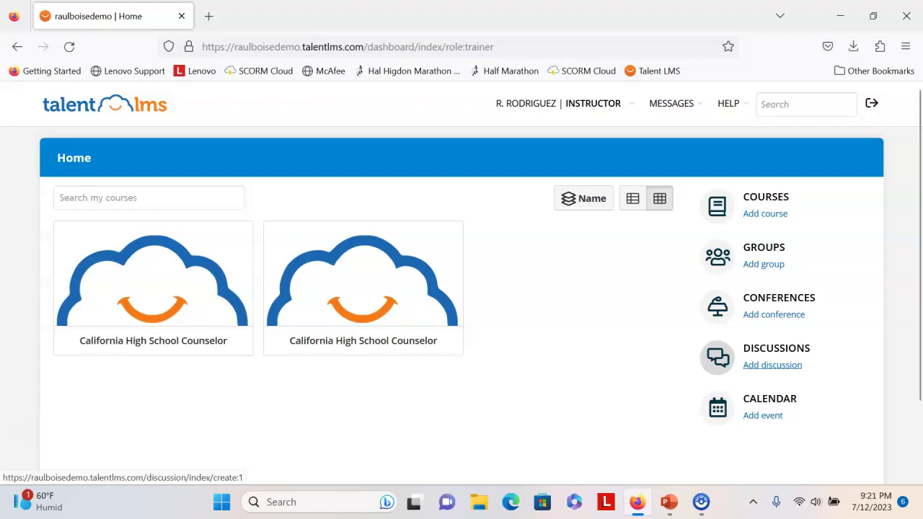
# Step: Start a new discussion topic titled "Why are counselors so awesome?"
pyautogui.click(772, 365)
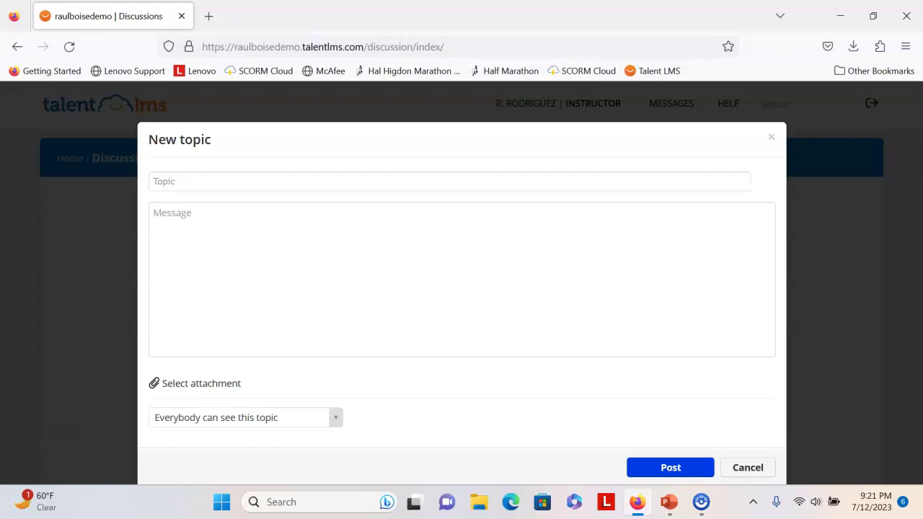
pyautogui.click(164, 182)
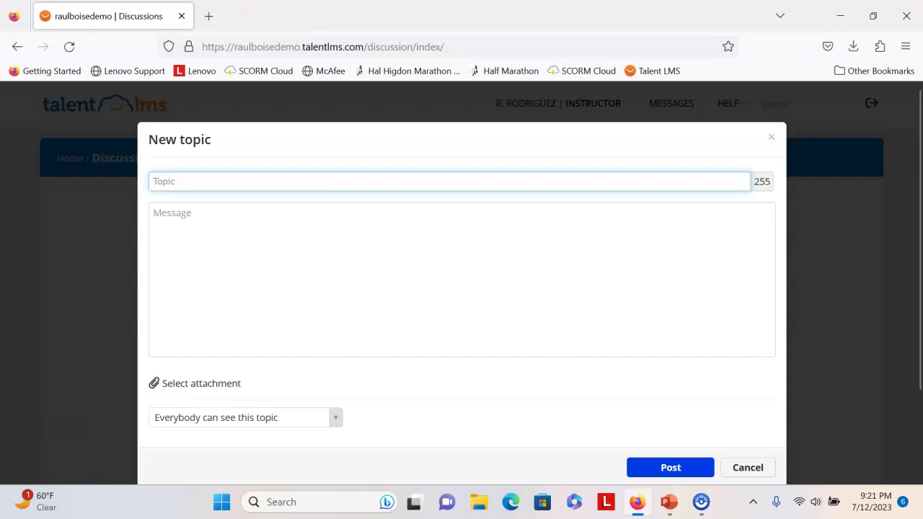
pyautogui.write('Wh')
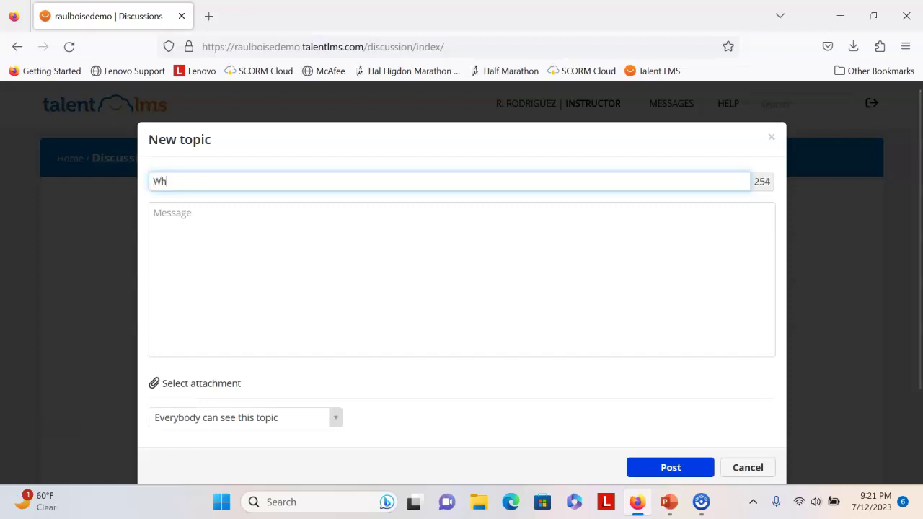
pyautogui.write('y re counselor')
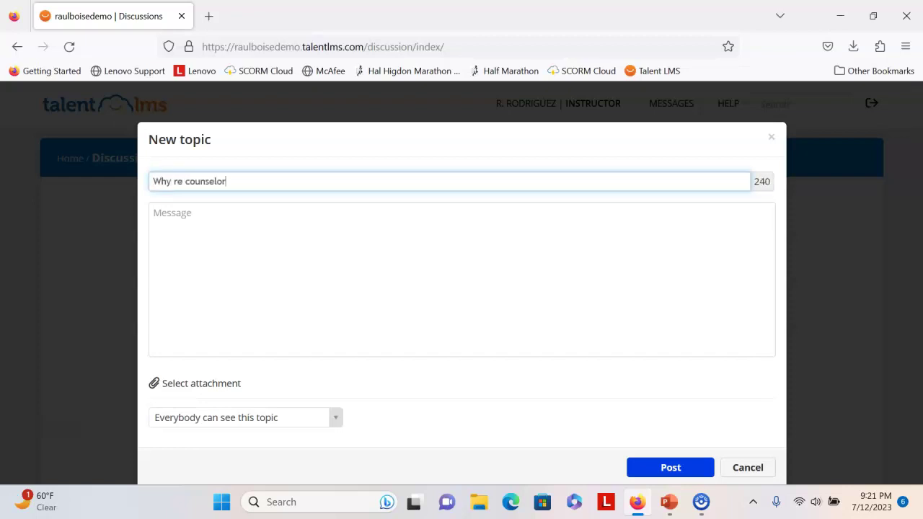
pyautogui.write('s so awesome?')
pyautogui.click(175, 181)
pyautogui.write('a')
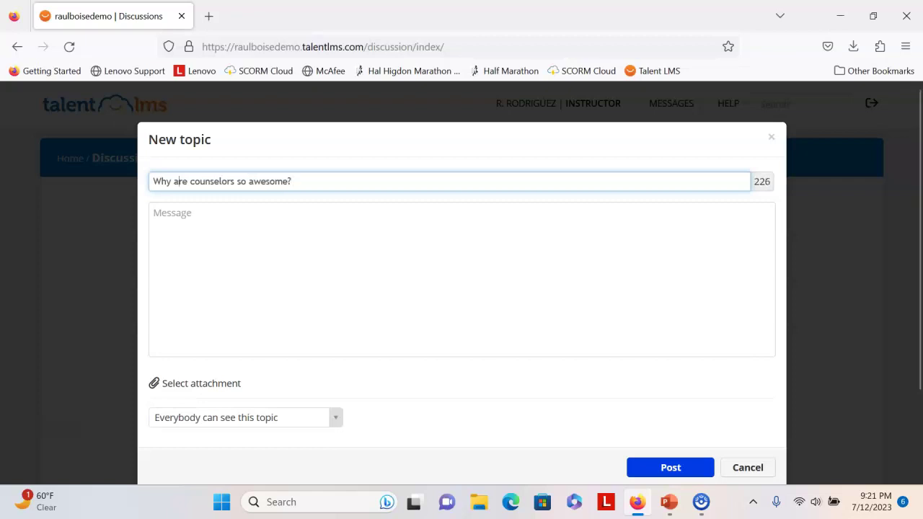
# Step: Add the message "List one reason why.", keep the topic visible to everybody, and post it
pyautogui.click(172, 213)
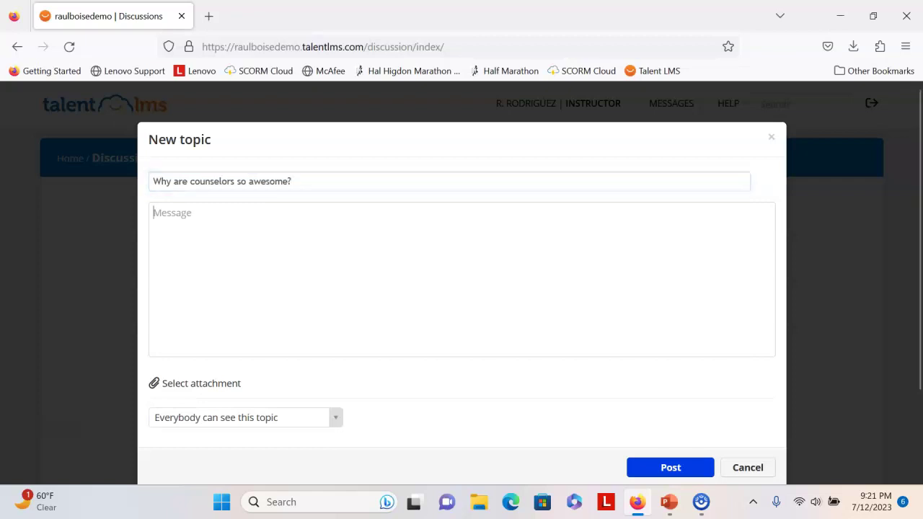
pyautogui.write('List o')
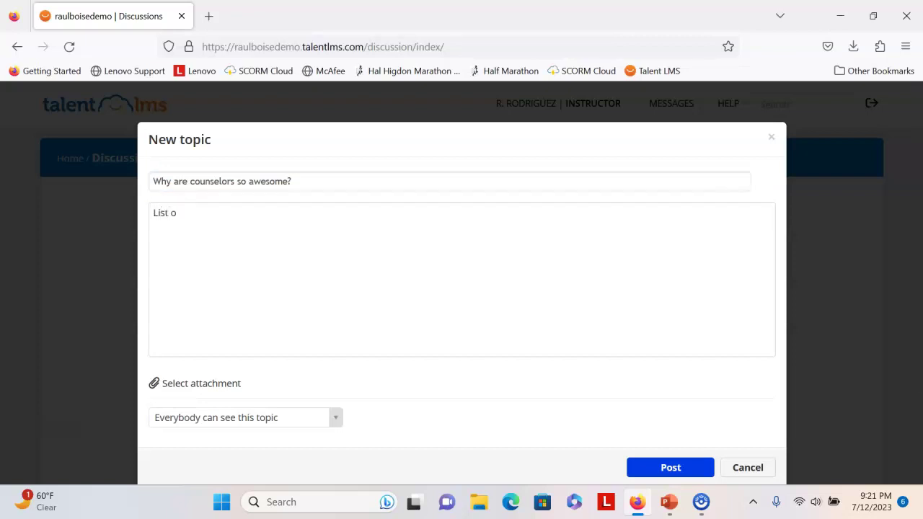
pyautogui.write('ne reason why.')
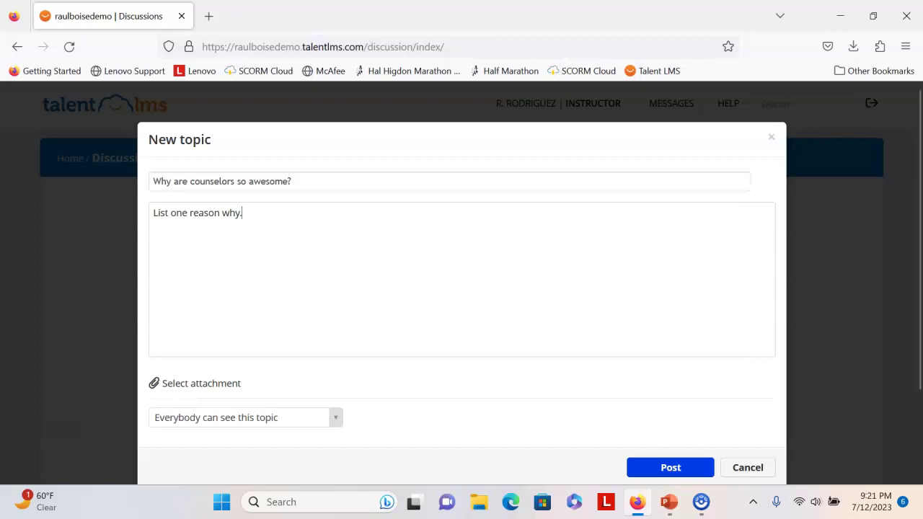
pyautogui.click(175, 181)
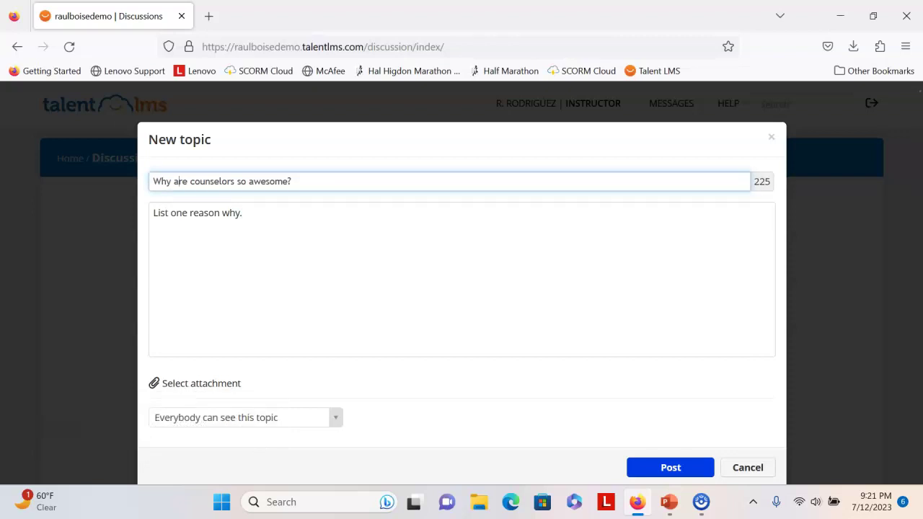
pyautogui.click(245, 418)
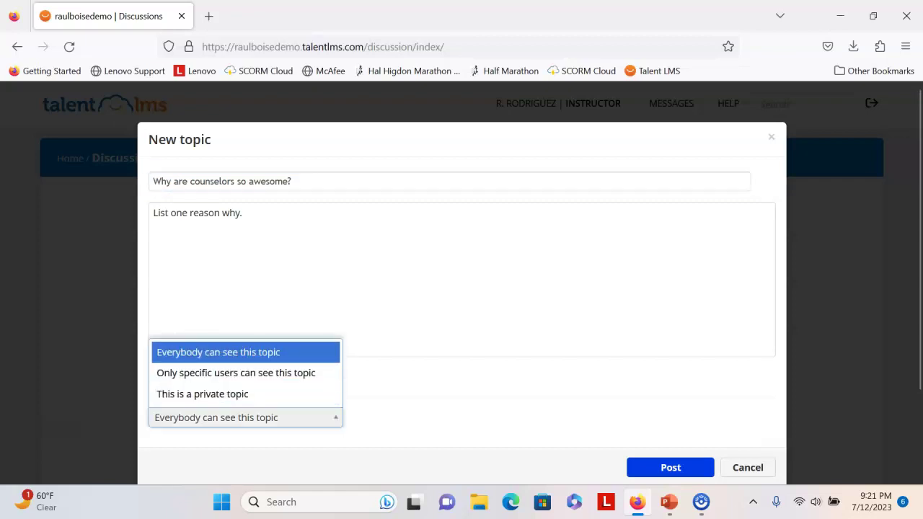
pyautogui.click(246, 353)
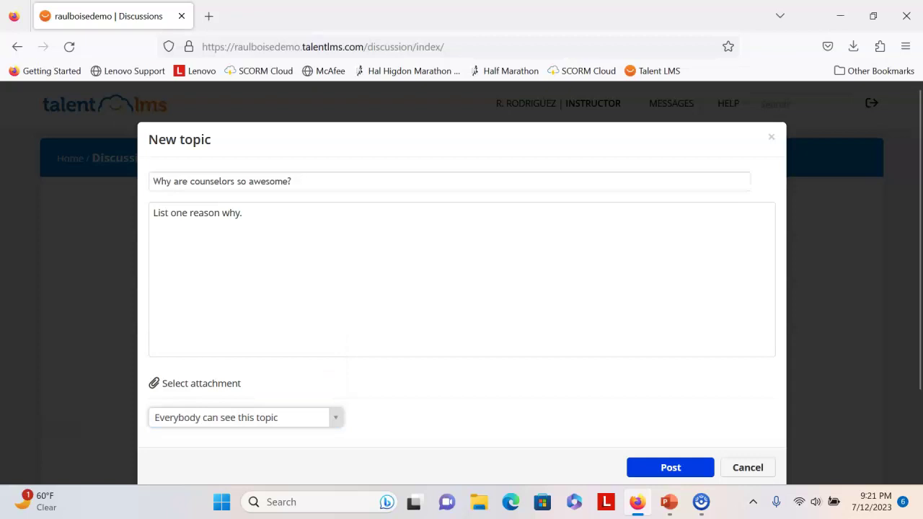
pyautogui.scroll(-3, 671, 467)
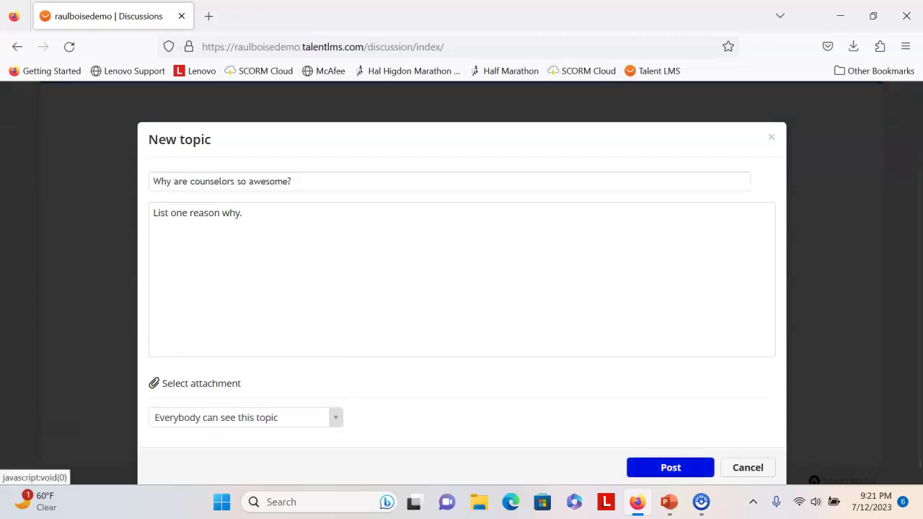
pyautogui.click(671, 468)
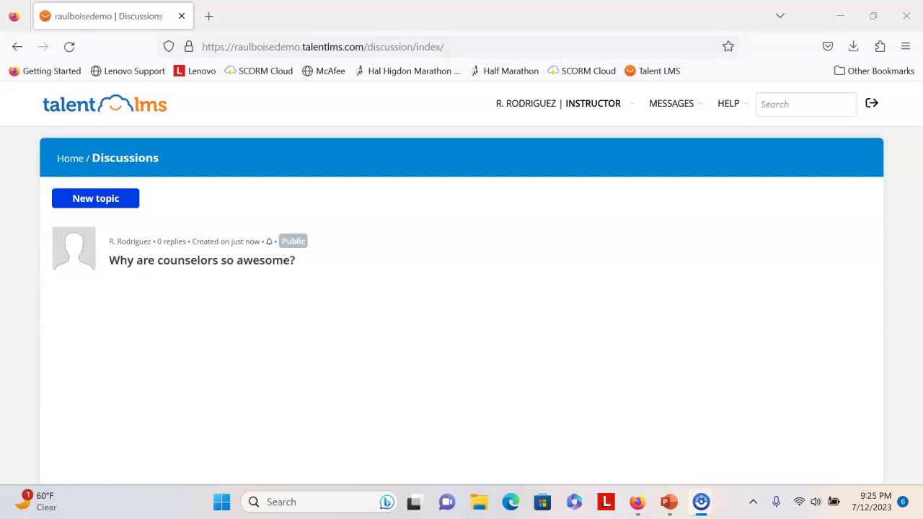
# Step: Switch to the administrator role and open the site's Account & Settings
pyautogui.click(593, 103)
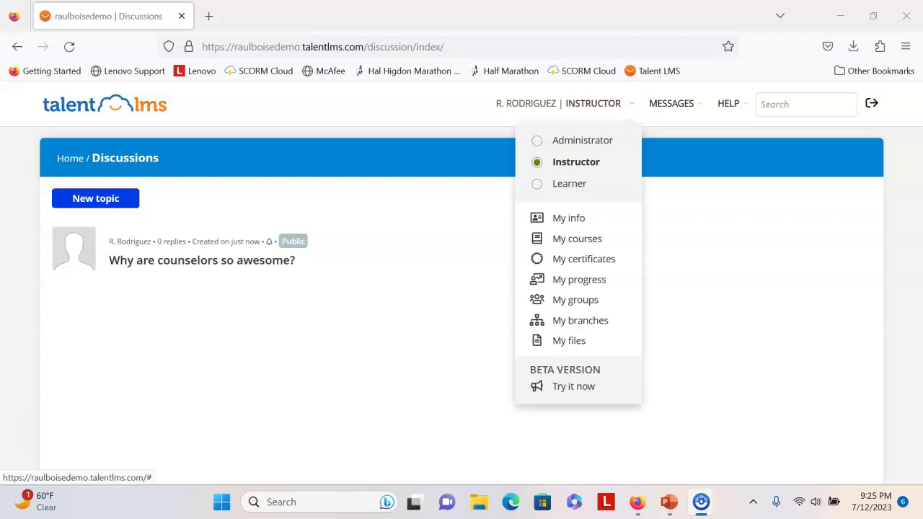
pyautogui.click(582, 140)
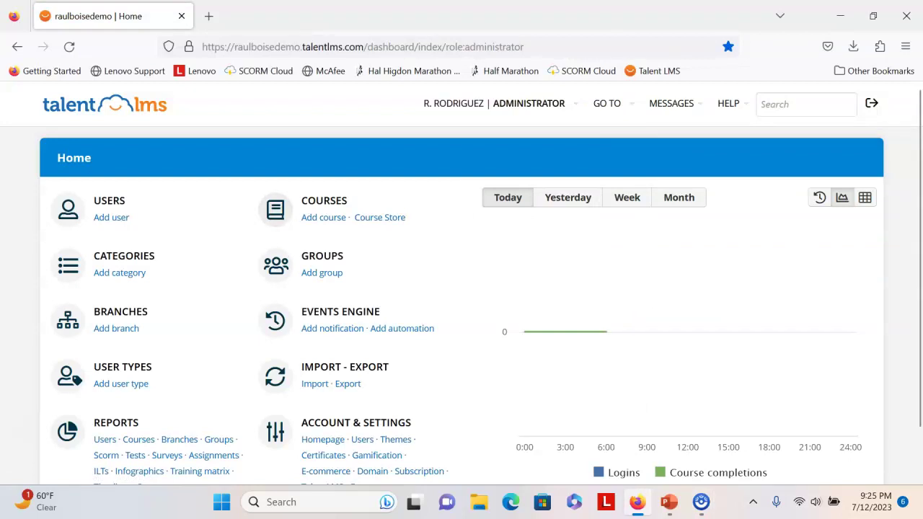
pyautogui.click(606, 103)
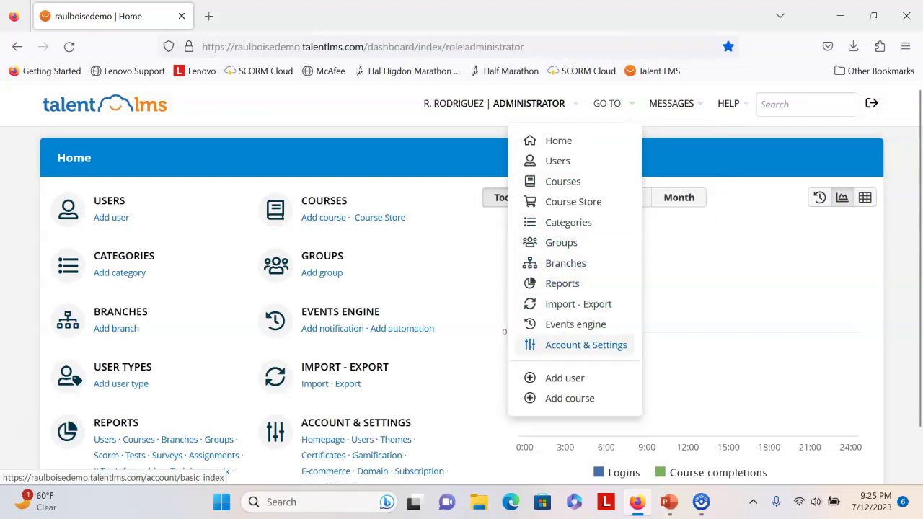
pyautogui.click(577, 345)
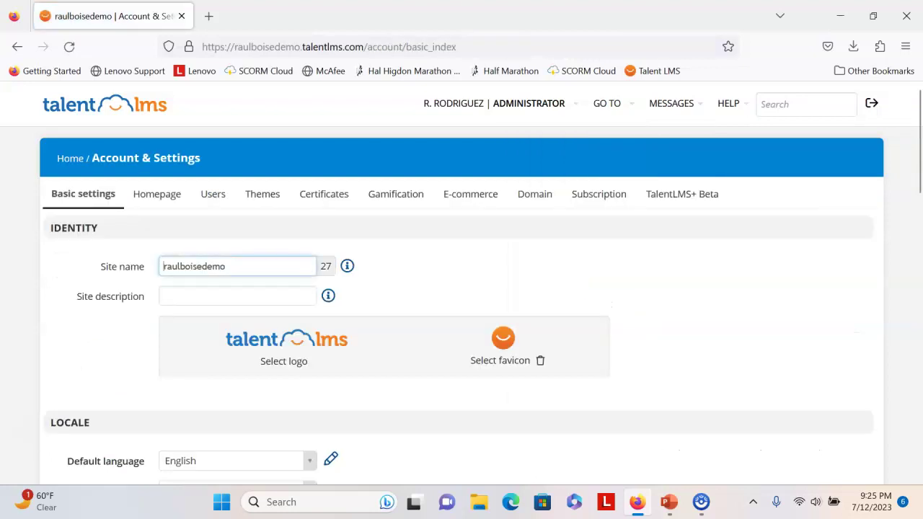
# Step: Enable API and xAPI in the security section of the basic settings and save the settings
pyautogui.scroll(-1, 462, 283)
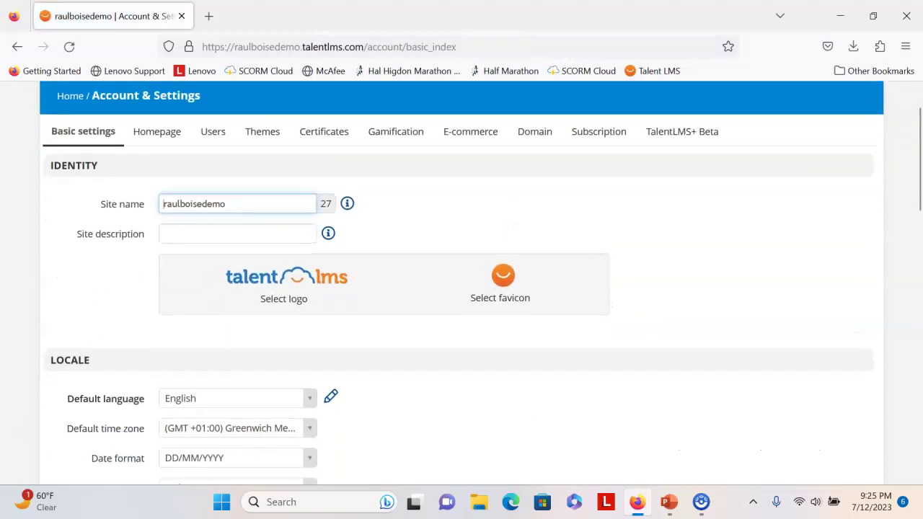
pyautogui.scroll(-2, 462, 283)
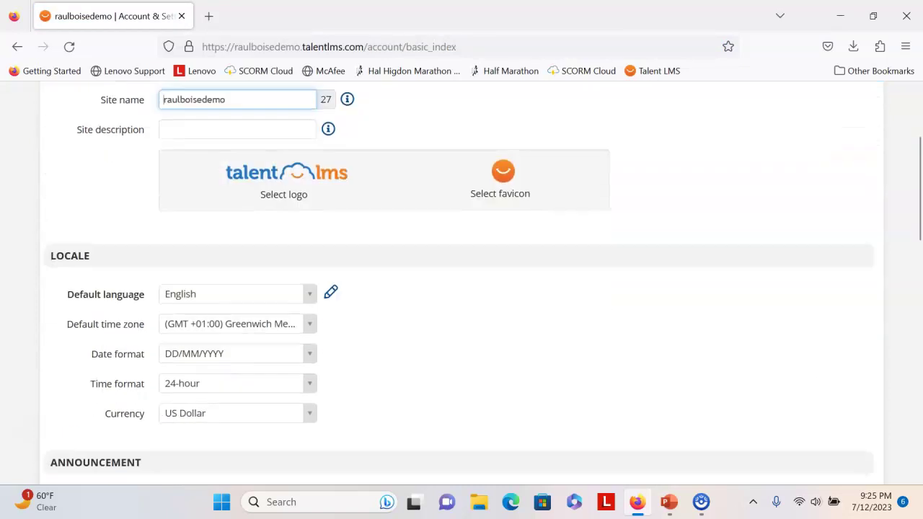
pyautogui.scroll(-1, 461, 283)
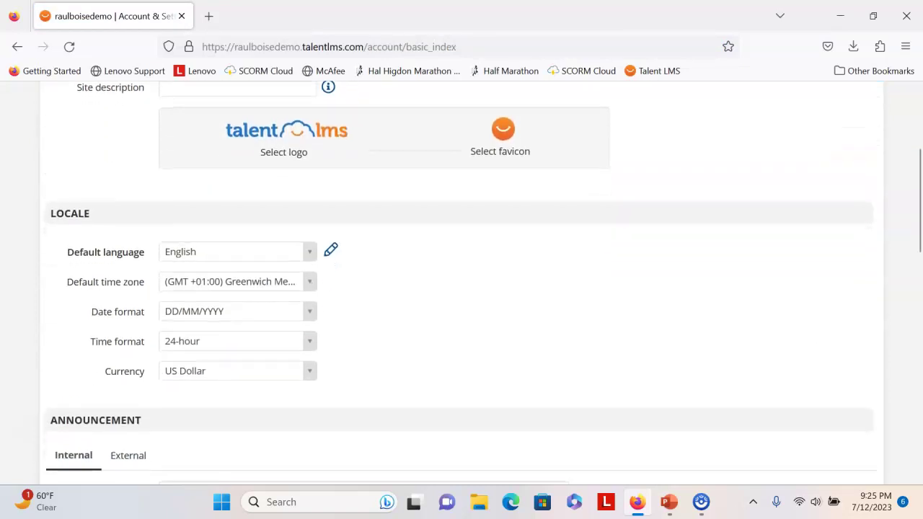
pyautogui.scroll(-6, 461, 283)
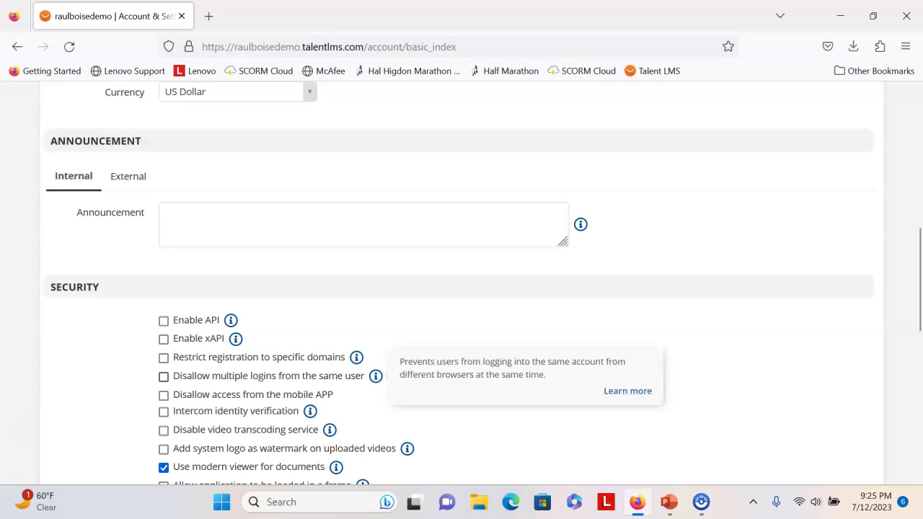
pyautogui.click(164, 291)
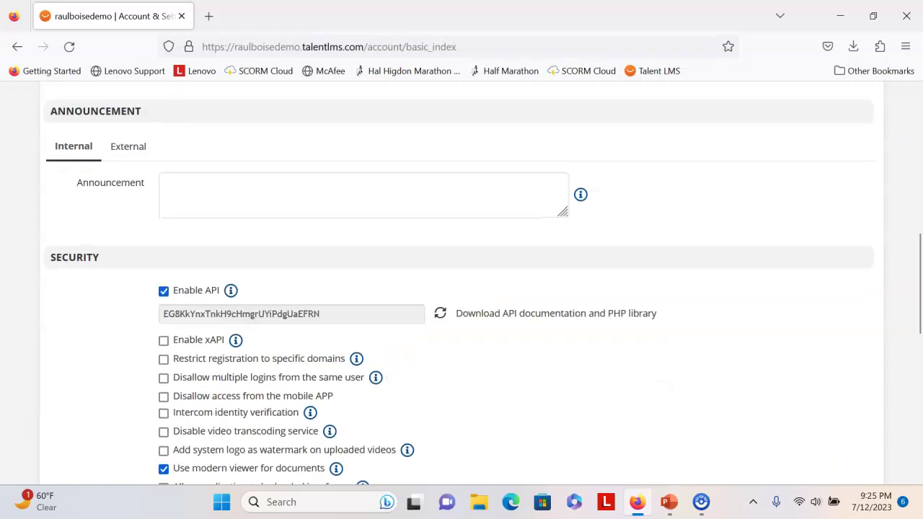
pyautogui.click(164, 341)
pyautogui.moveTo(231, 291)
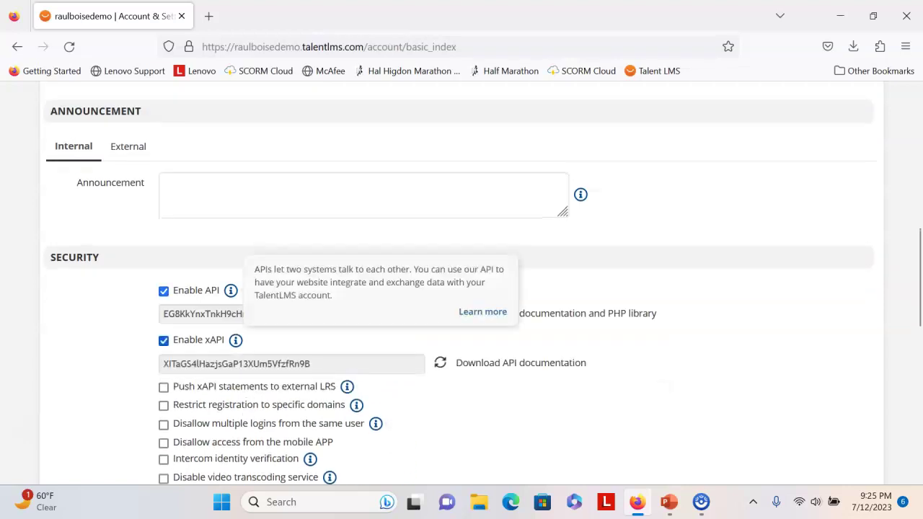
pyautogui.scroll(-3, 289, 303)
pyautogui.moveTo(330, 309)
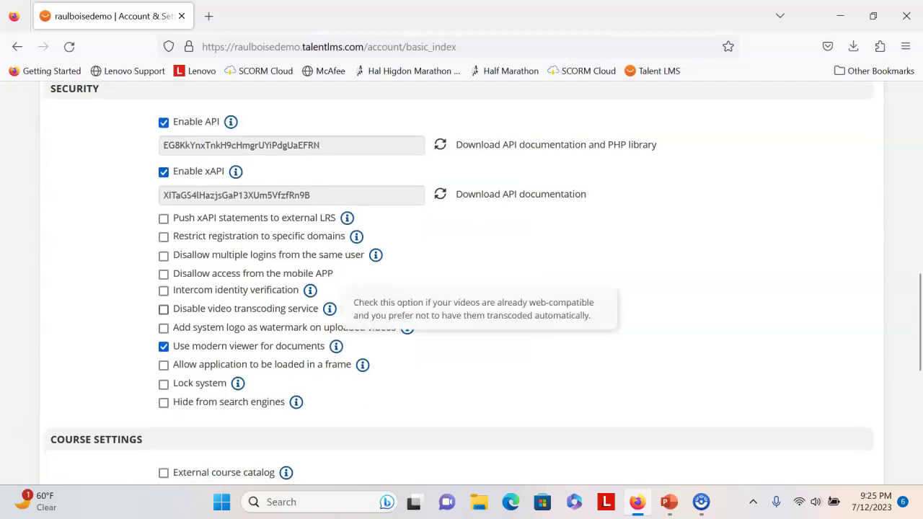
pyautogui.scroll(-5, 462, 289)
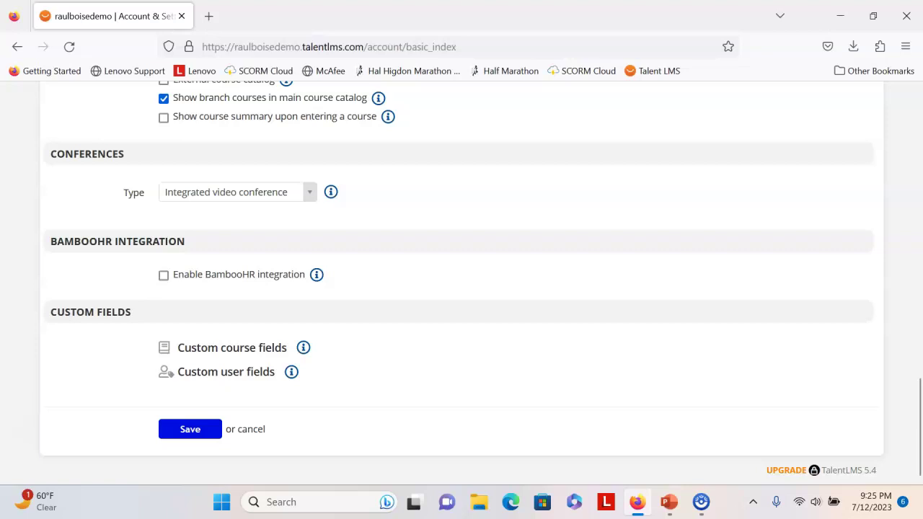
pyautogui.click(191, 429)
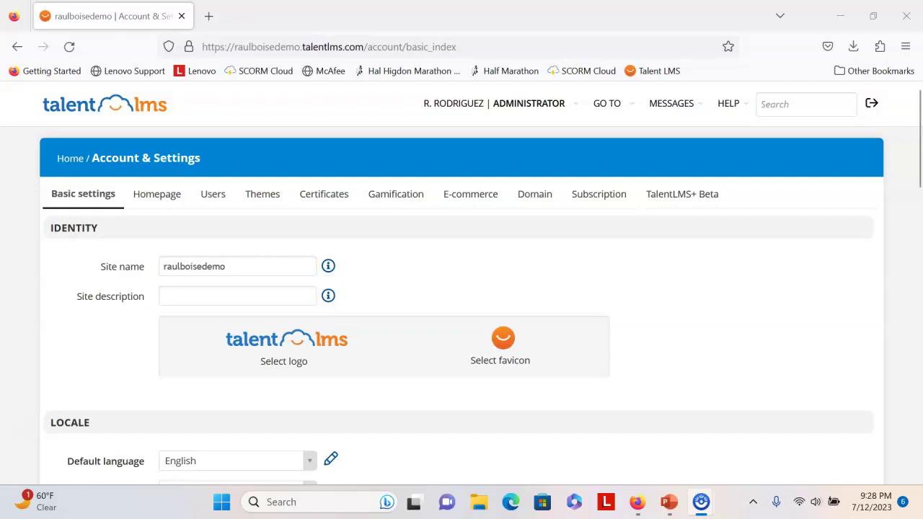
# Step: Return to the administrator home dashboard and start a new course named "eLearning analytics"
pyautogui.moveTo(530, 104)
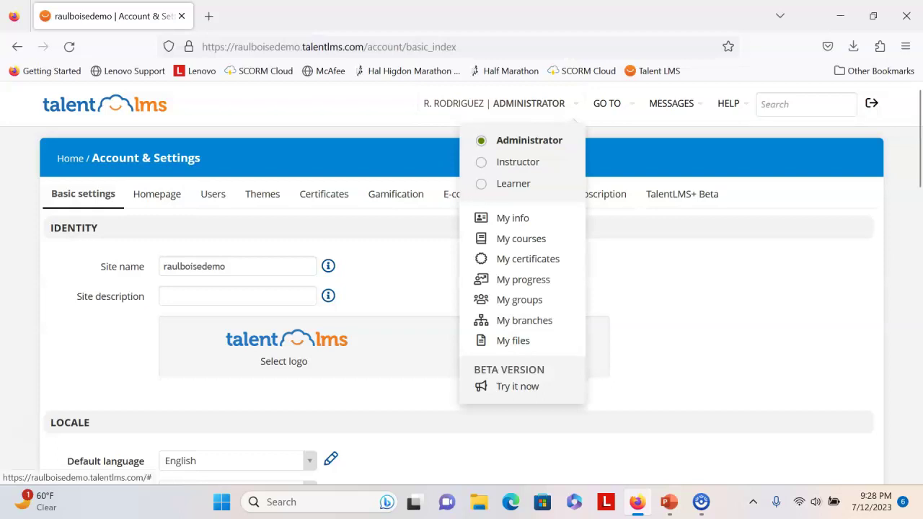
pyautogui.moveTo(606, 103)
pyautogui.click(558, 141)
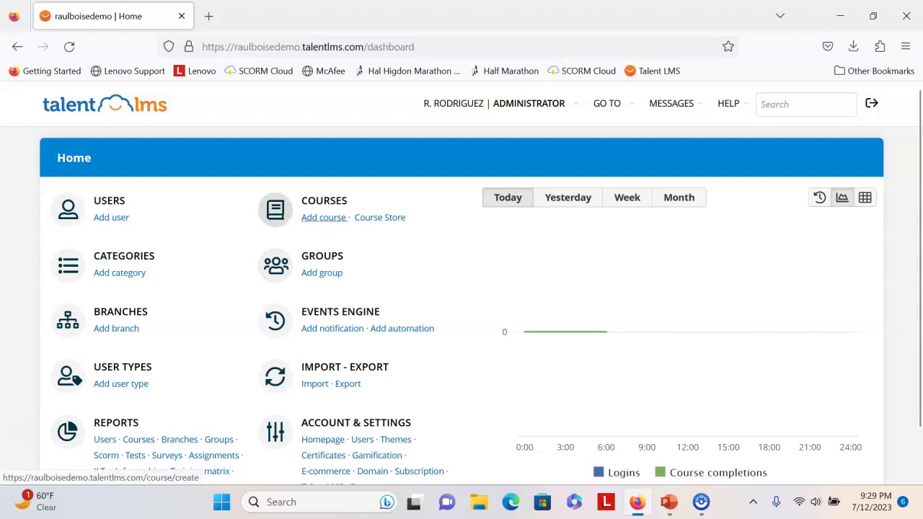
pyautogui.click(323, 217)
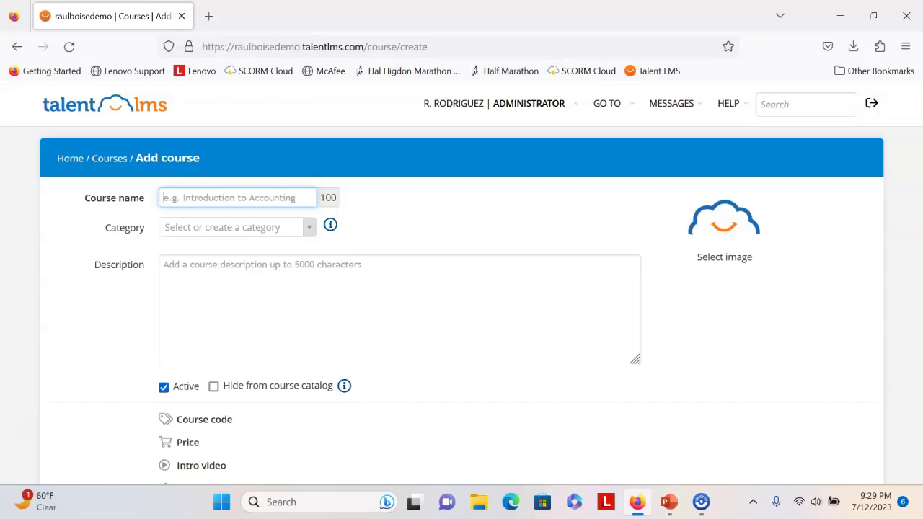
pyautogui.write('e')
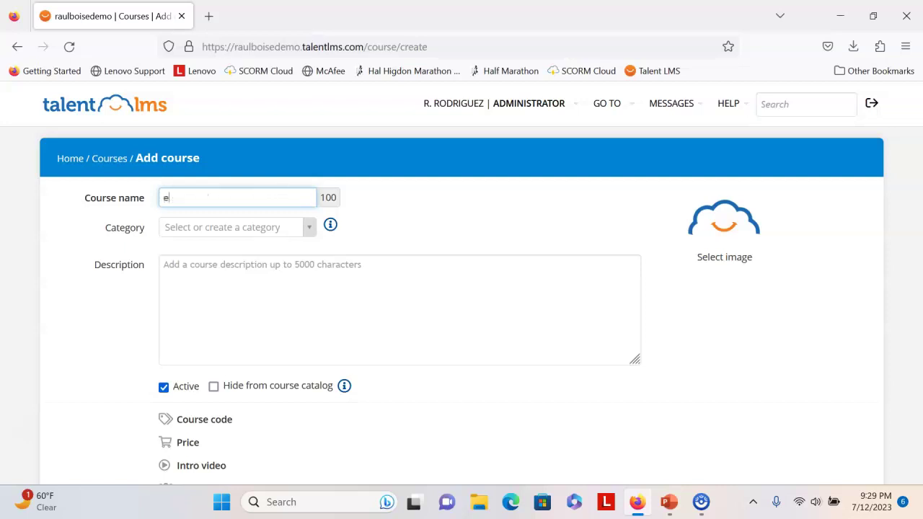
pyautogui.write('Learning analytics')
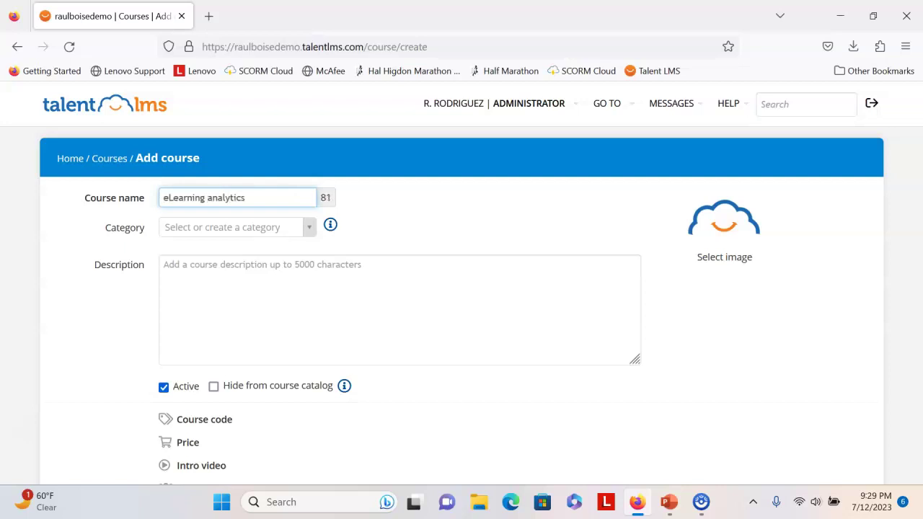
# Step: Assign the new course to the Samples category and enter "ELearning sample" as its description
pyautogui.press('Tab')
pyautogui.press('Down')
pyautogui.press('Return')
pyautogui.press('Tab')
pyautogui.write('E')
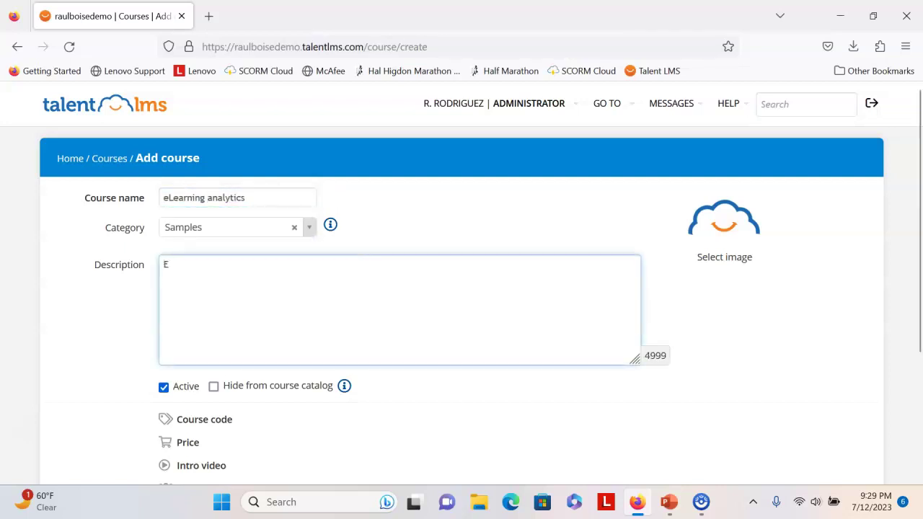
pyautogui.write('Learn')
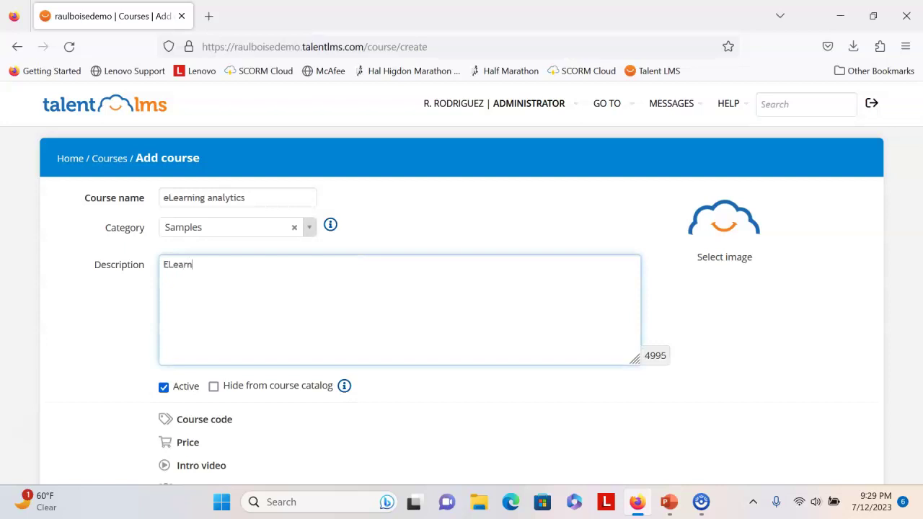
pyautogui.write('ing sample')
# Step: Save the eLearning analytics course and proceed to adding its content
pyautogui.scroll(-3, 462, 288)
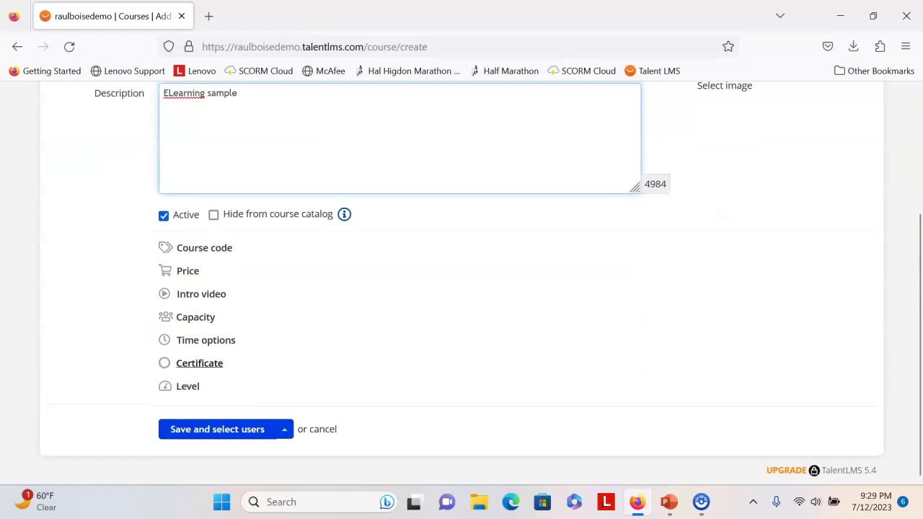
pyautogui.click(284, 429)
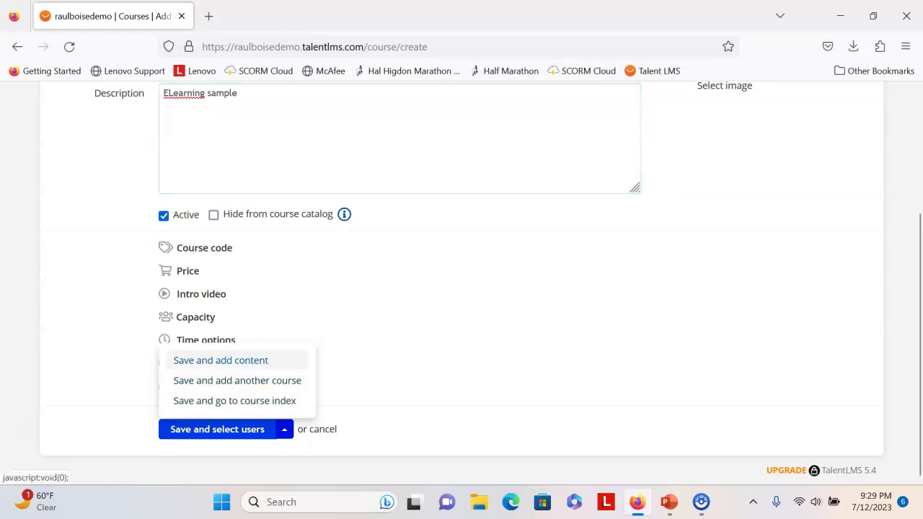
pyautogui.click(221, 360)
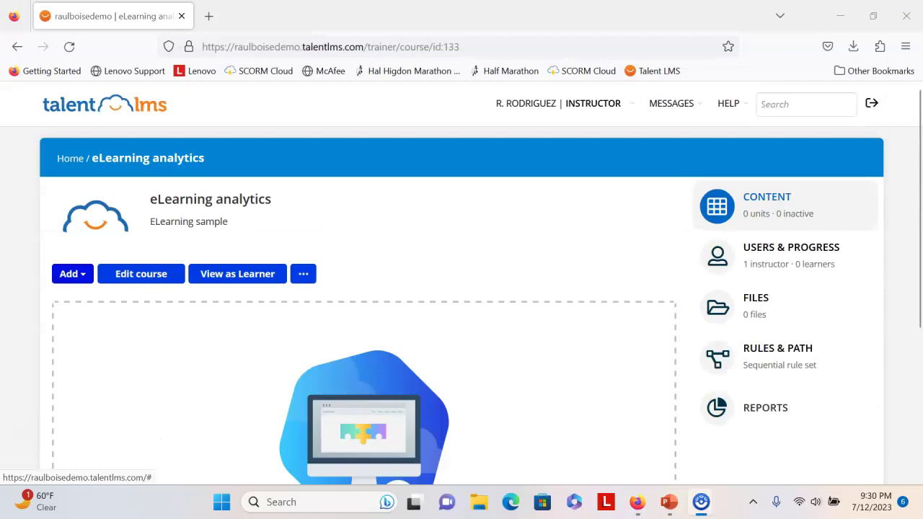
# Step: Start a new SCORM | xAPI | cmi5 unit in the course and name it "eLearning analytics"
pyautogui.click(72, 273)
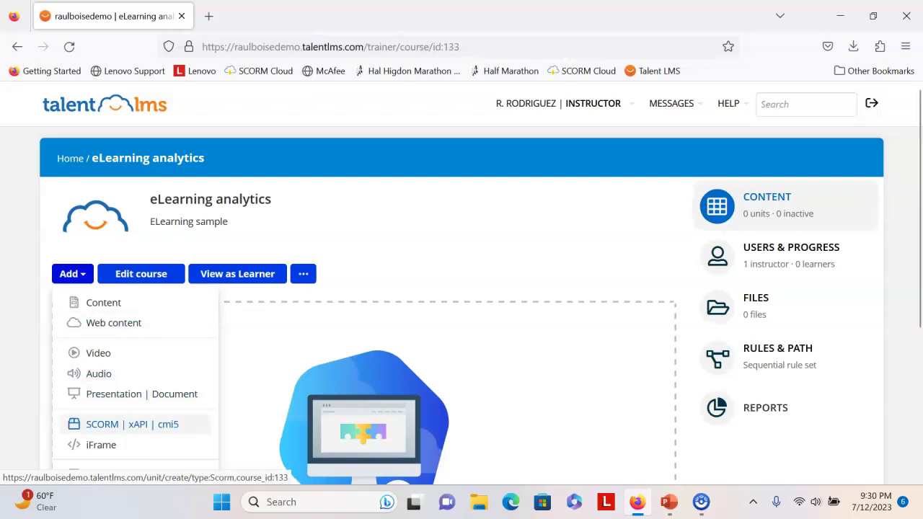
pyautogui.click(132, 424)
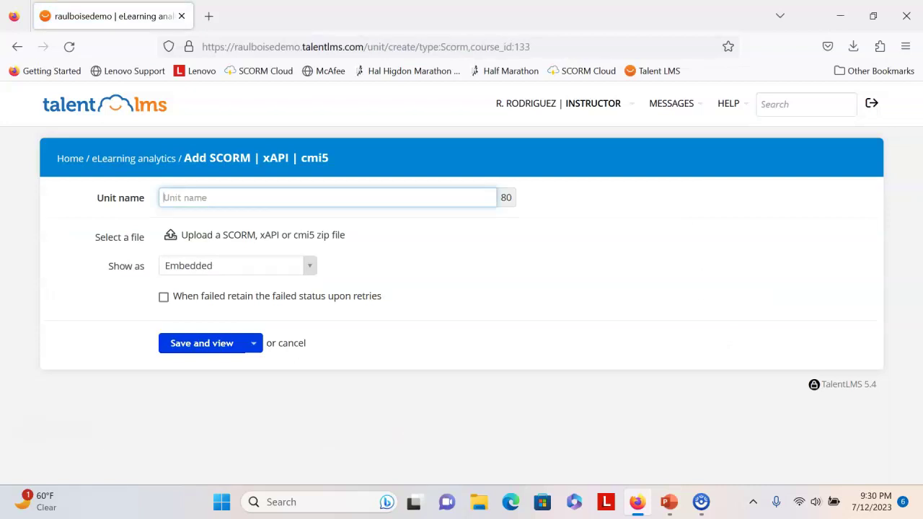
pyautogui.write('eLearning analytics')
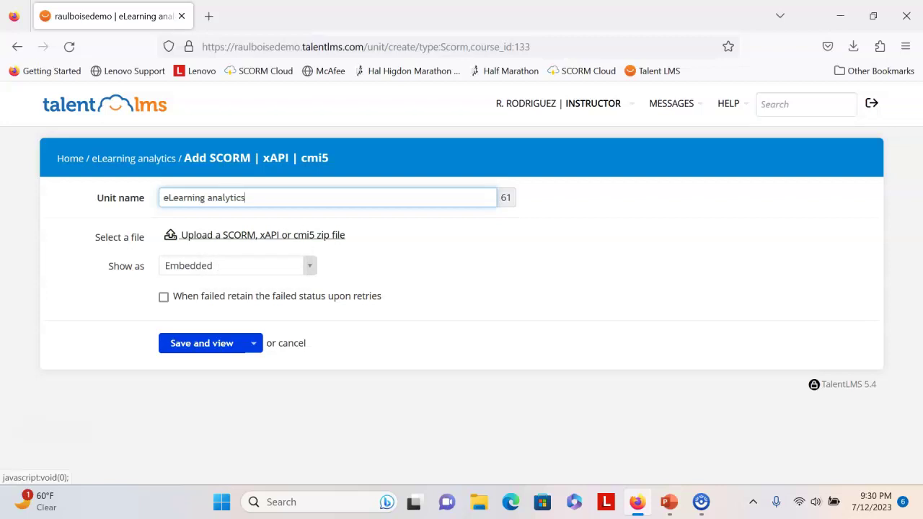
# Step: Upload the desktop file "e-Learning Analytics and Standards_xAPI file" to the unit, then save and view it
pyautogui.click(262, 235)
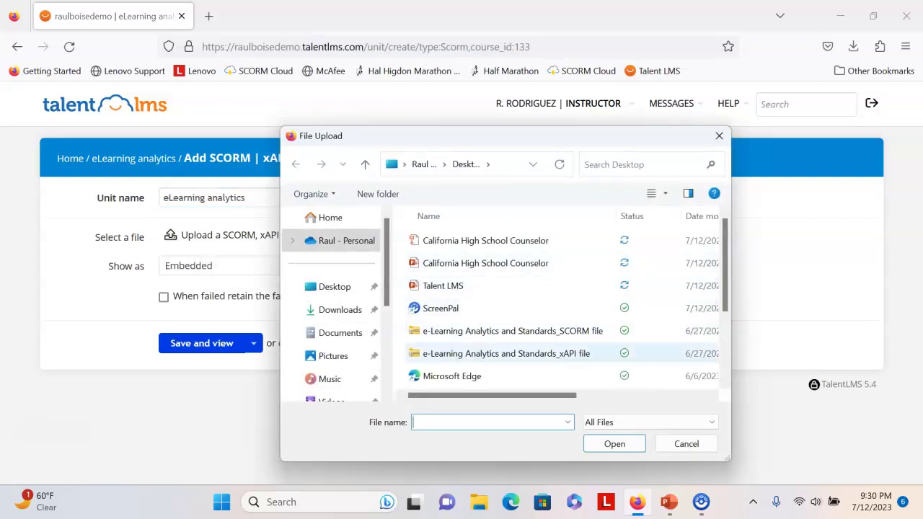
pyautogui.click(506, 353)
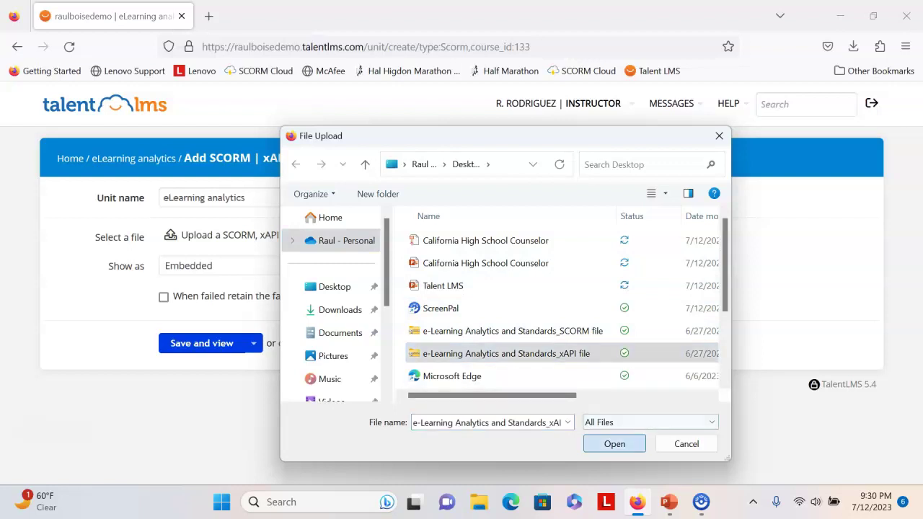
pyautogui.click(615, 444)
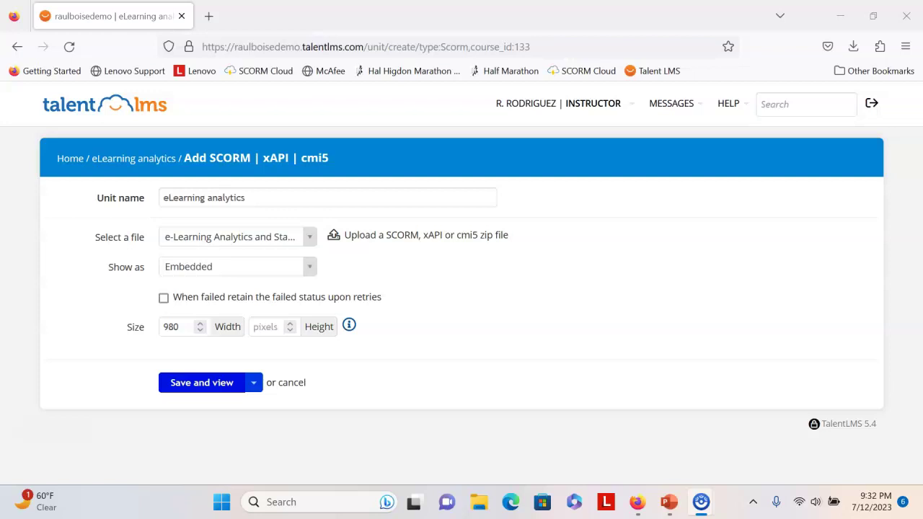
pyautogui.click(202, 383)
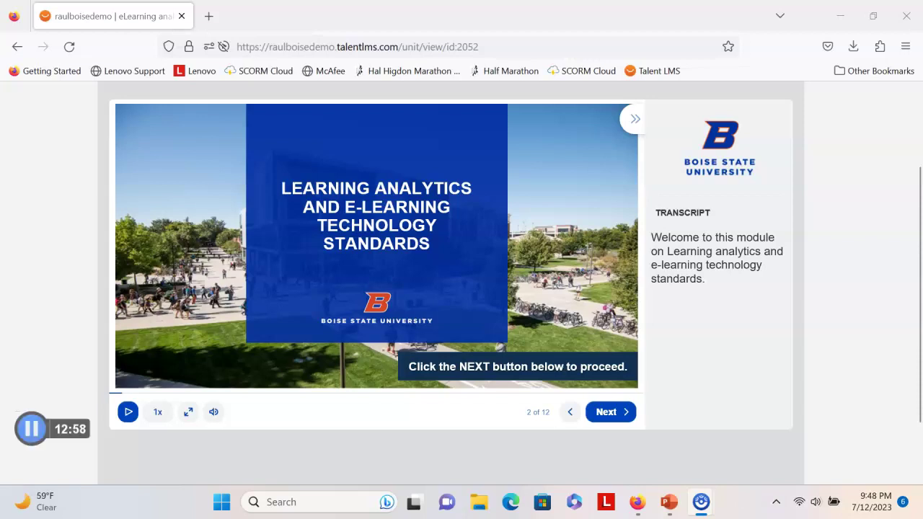
# Step: Leave the unit for its course page and switch back to the administrator role
pyautogui.scroll(3, 462, 288)
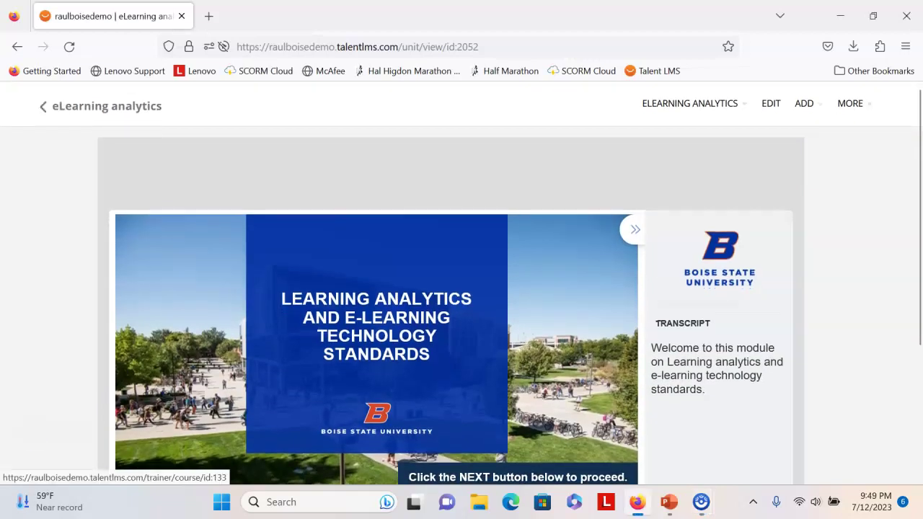
pyautogui.click(101, 106)
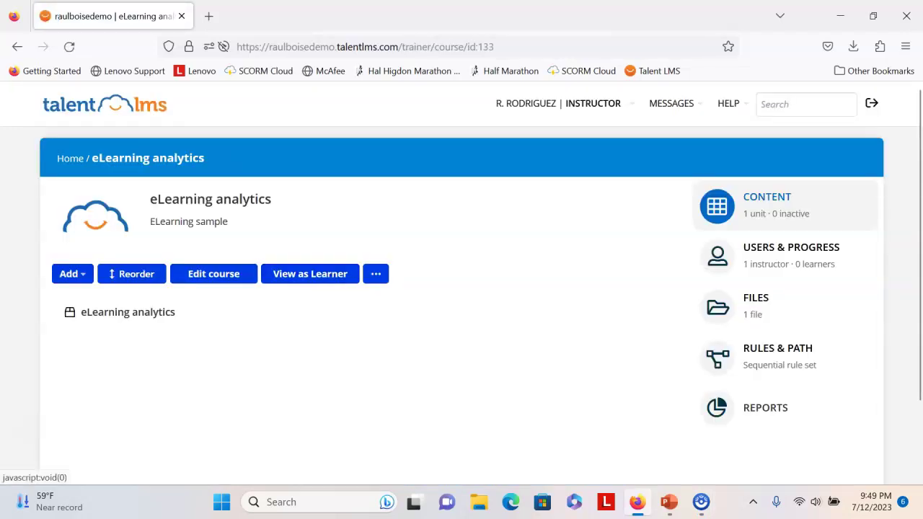
pyautogui.click(593, 104)
pyautogui.click(582, 140)
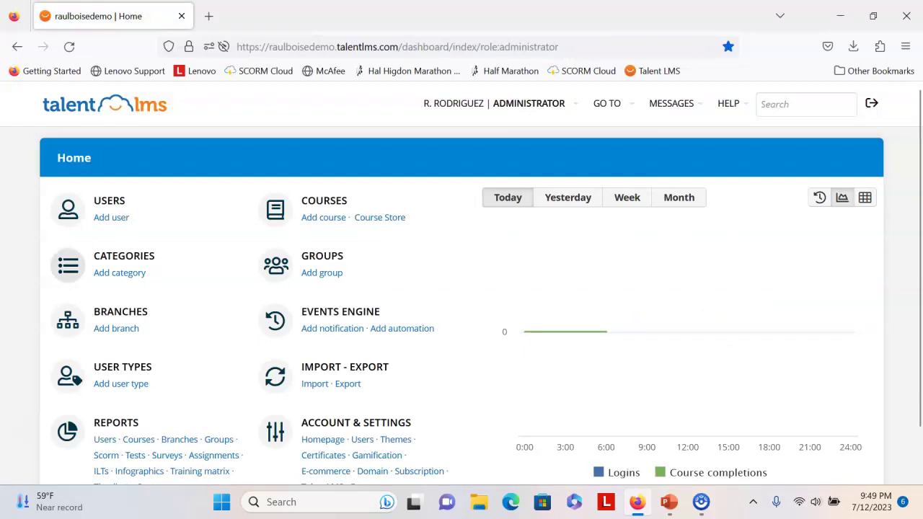
pyautogui.click(29, 499)
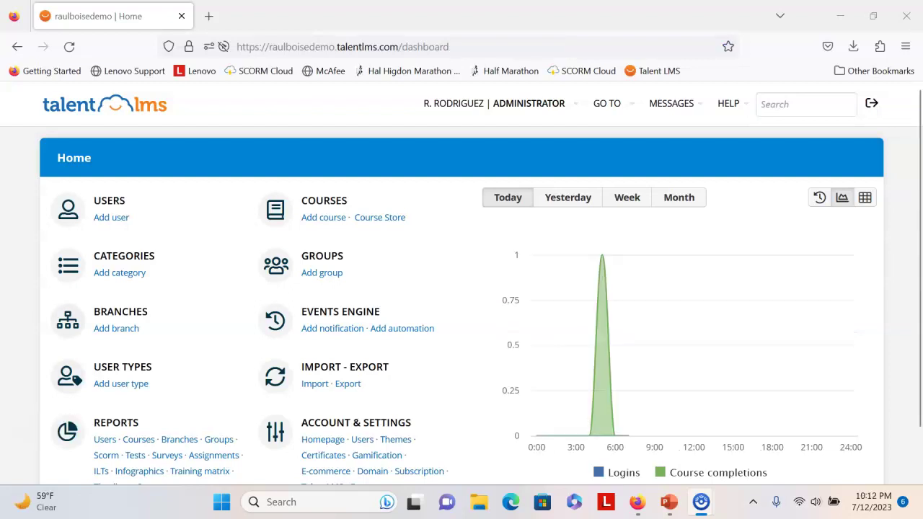
# Step: Open the site's Reports from the administrator home page and examine the activity overview
pyautogui.scroll(-1, 462, 282)
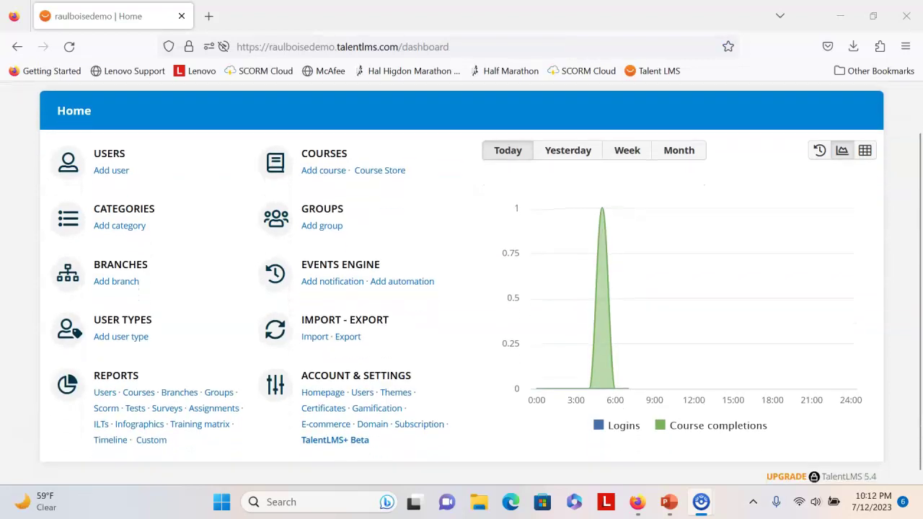
pyautogui.scroll(-1, 461, 282)
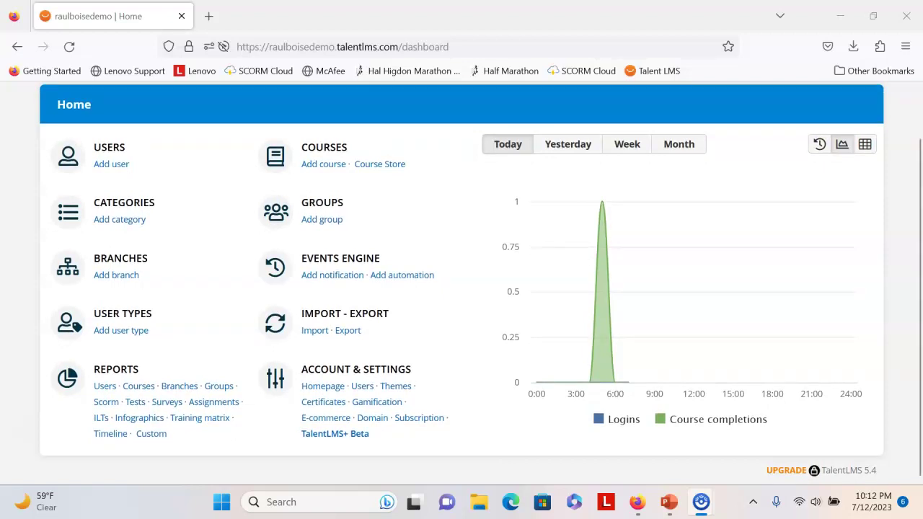
pyautogui.click(116, 370)
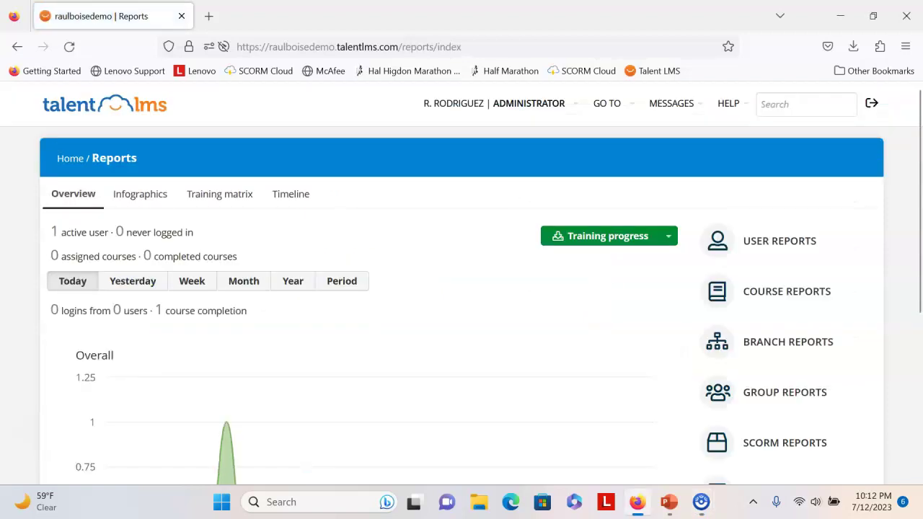
pyautogui.scroll(-1, 462, 289)
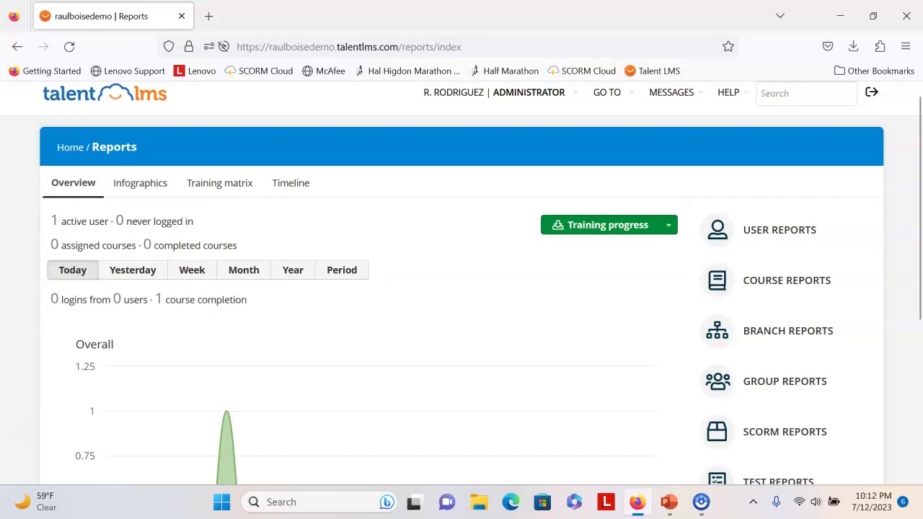
pyautogui.scroll(-1, 462, 288)
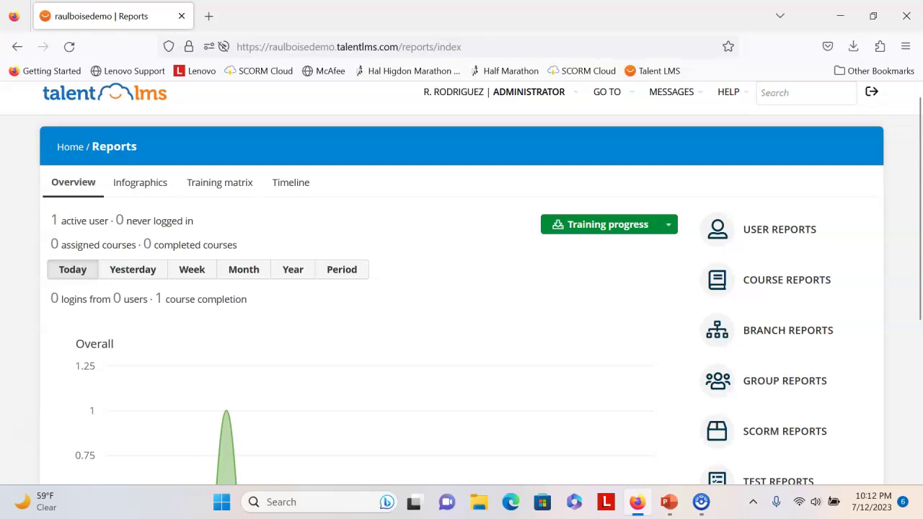
# Step: View the training infographic in the reports and examine its insights
pyautogui.click(140, 183)
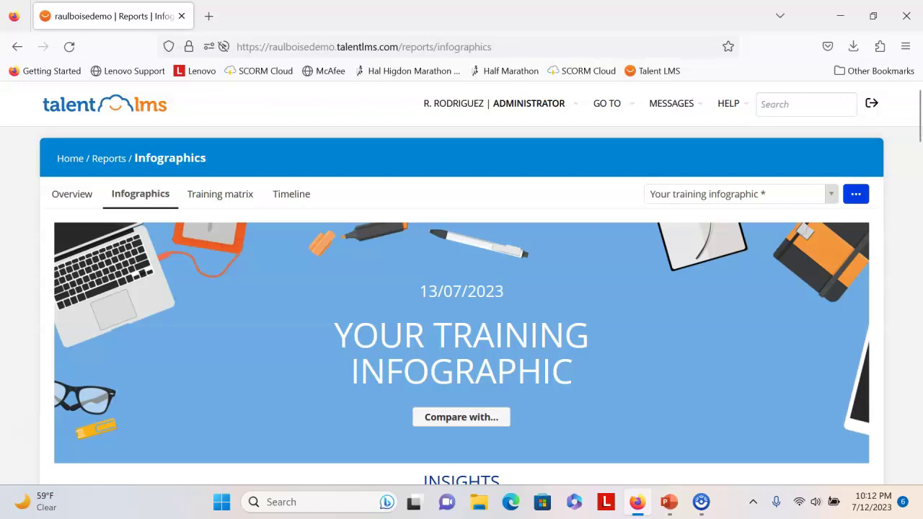
pyautogui.scroll(-3, 462, 281)
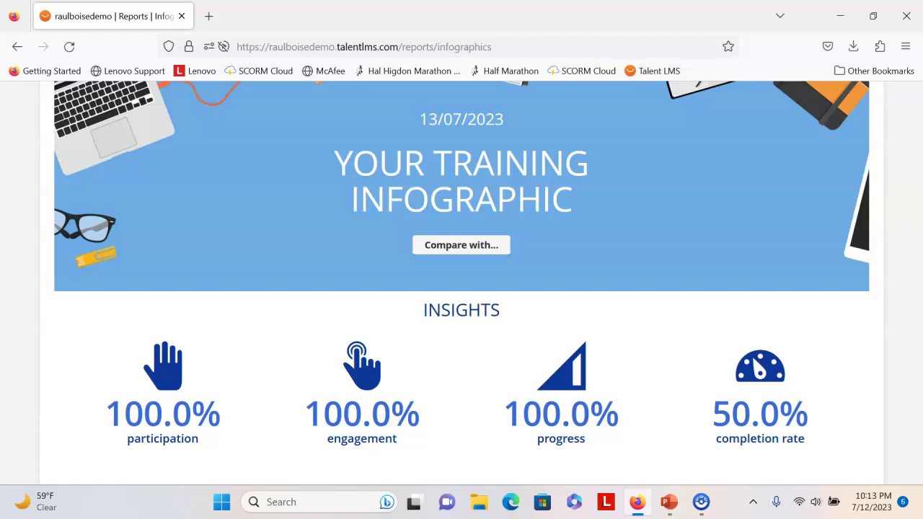
pyautogui.scroll(3, 461, 281)
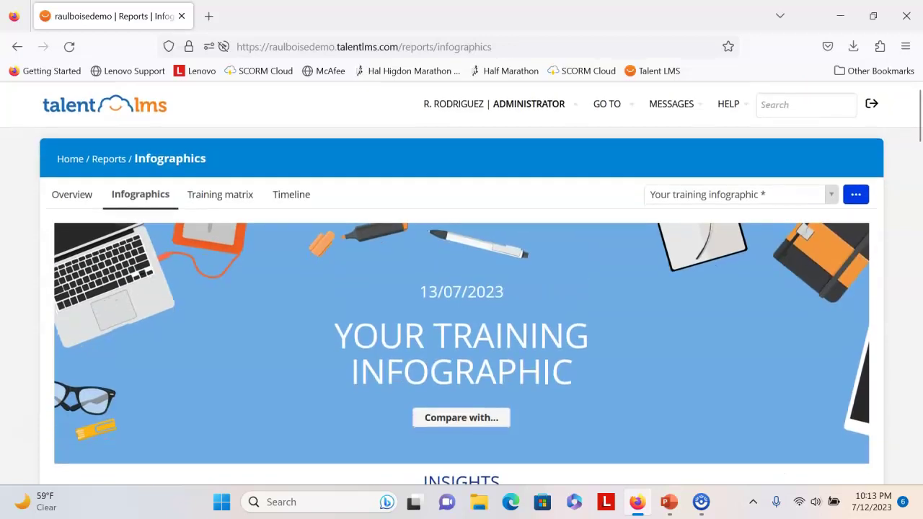
# Step: View the training matrix of users and courses, and examine the timeline of recorded events
pyautogui.click(220, 194)
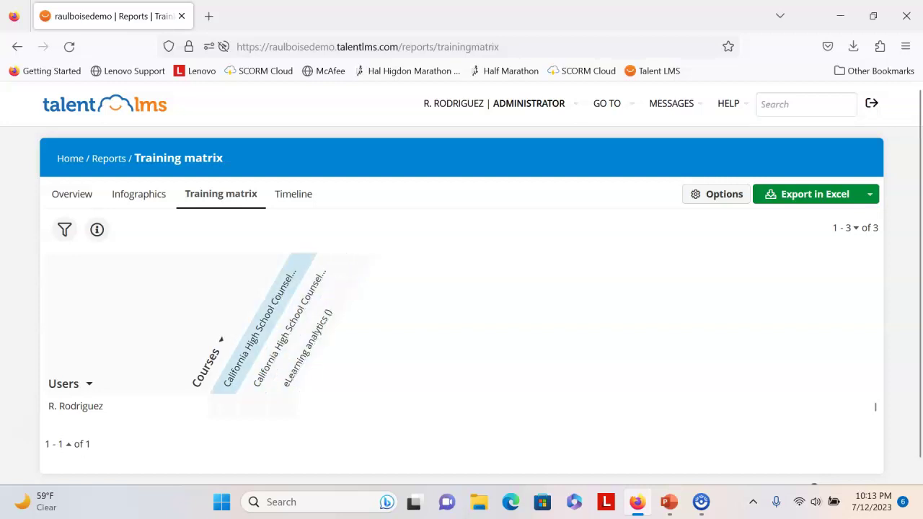
pyautogui.click(294, 194)
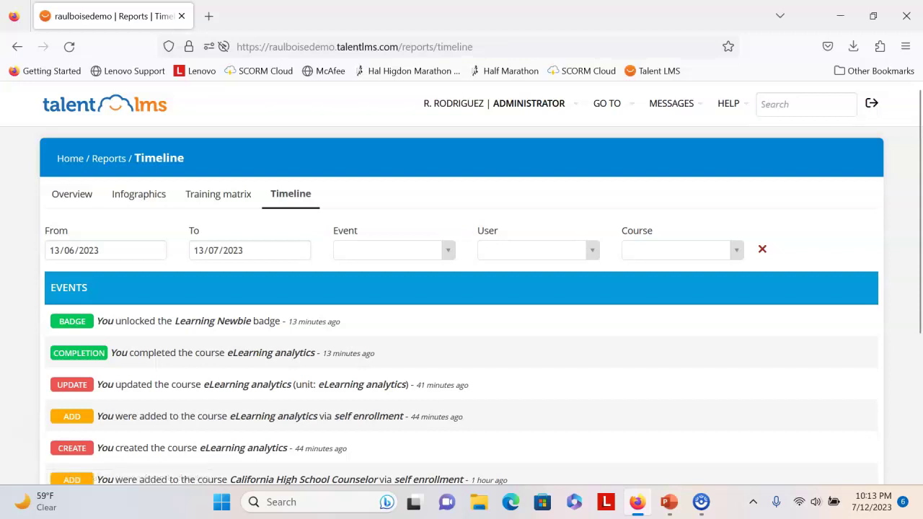
pyautogui.scroll(-2, 462, 324)
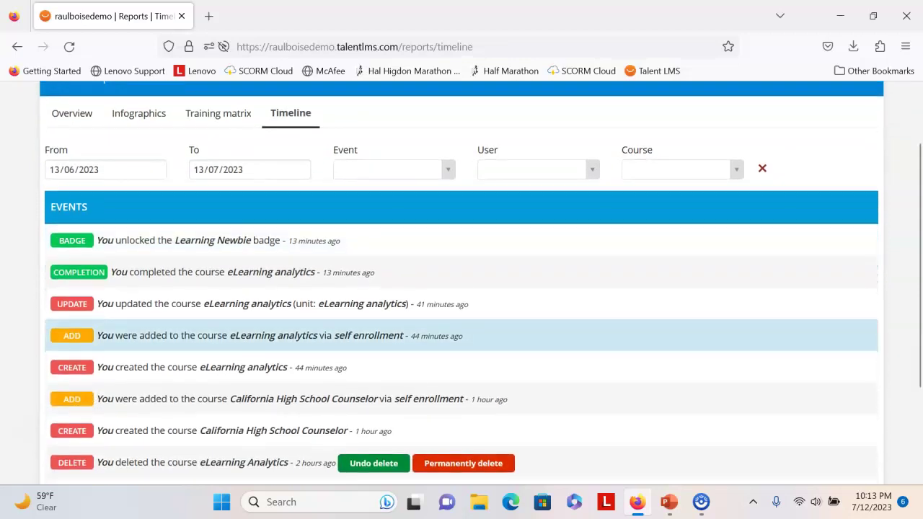